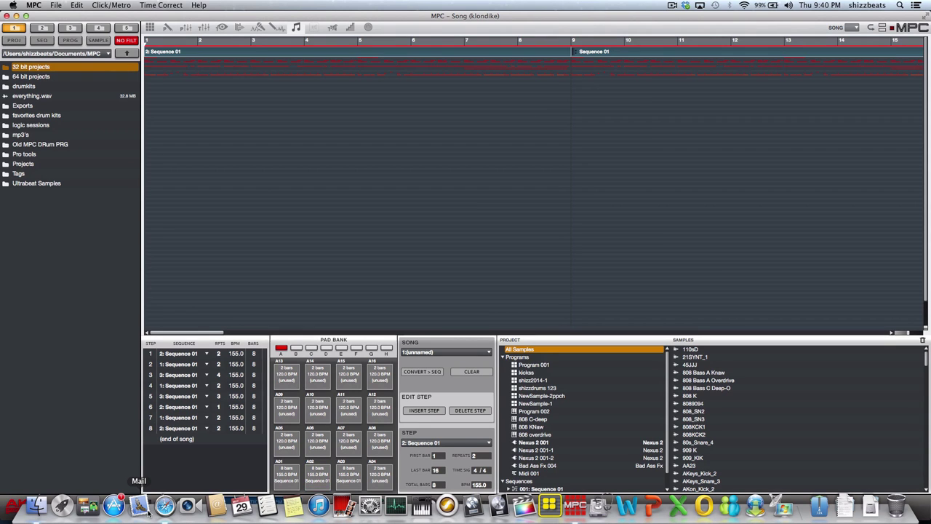
# - Return to the MPC software and show the sequence in Main Mode
pyautogui.click(164, 505)
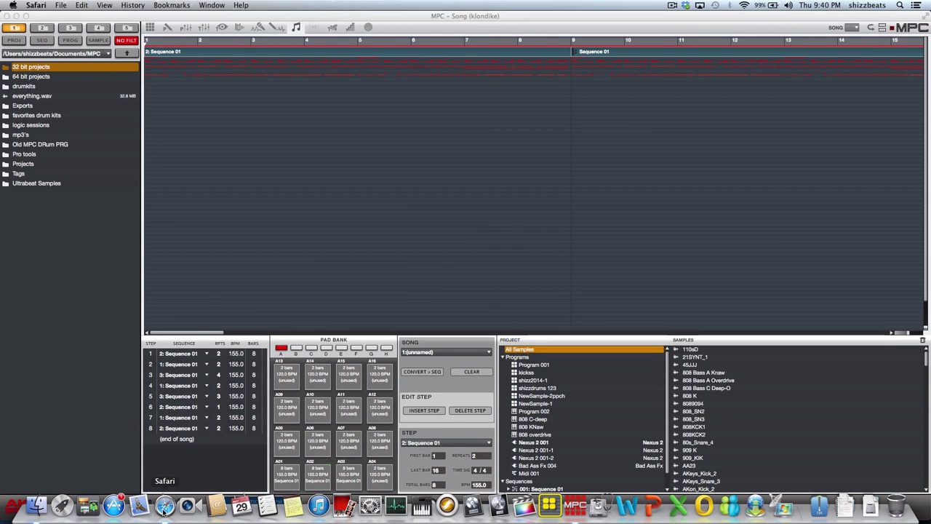
pyautogui.click(827, 20)
pyautogui.press('Escape')
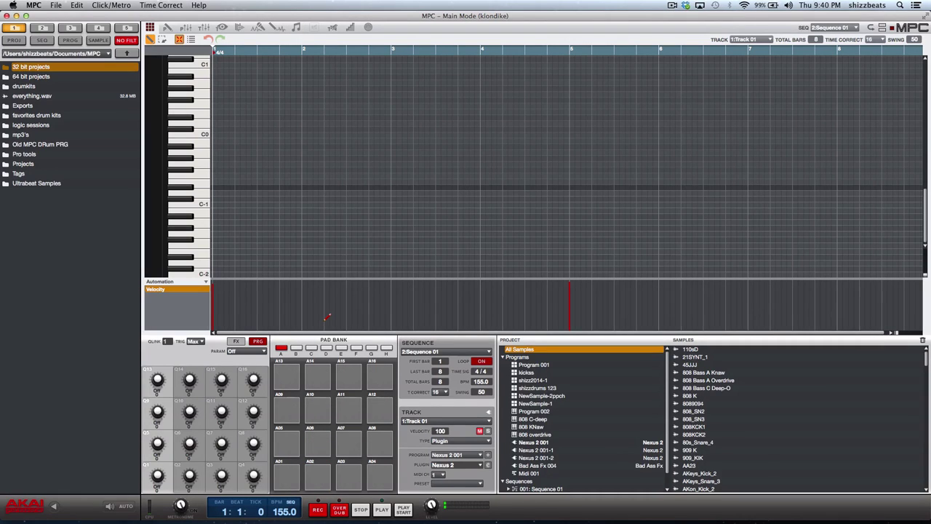
# - Look through the tracks of sequence 2 as far as Track 04 and go back to Track 01
pyautogui.press('Down')
pyautogui.press('Down')
pyautogui.press('Down')
pyautogui.press('Down')
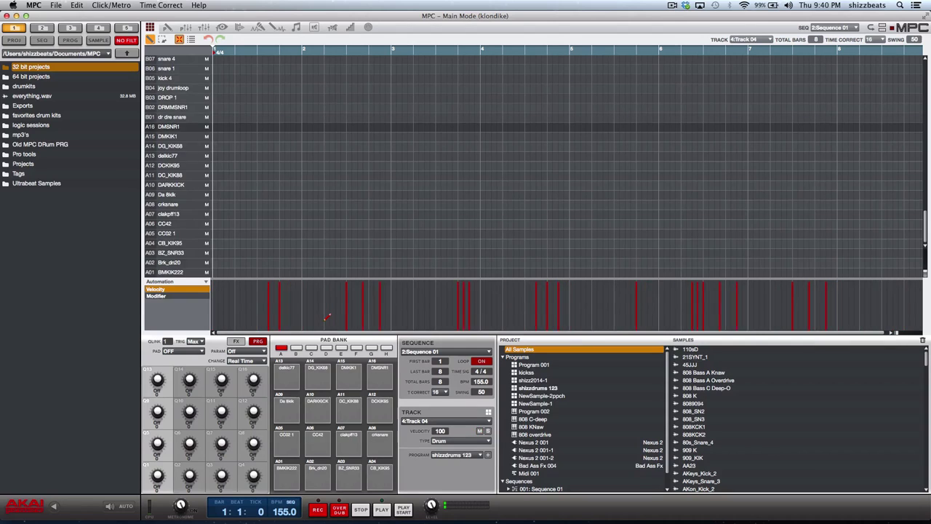
pyautogui.press('Right')
pyautogui.press('Left')
pyautogui.press('Left')
pyautogui.press('Left')
pyautogui.press('Left')
pyautogui.press('Left')
pyautogui.press('Left')
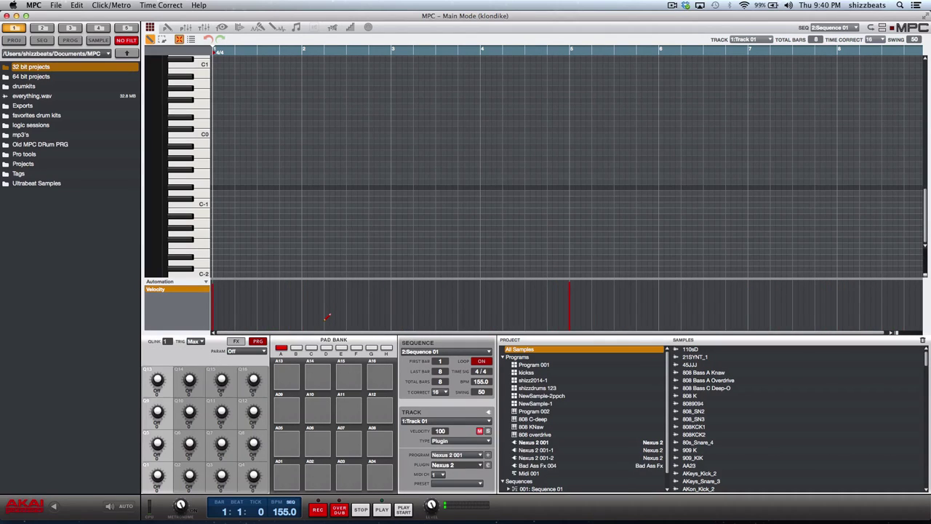
# - Go through the remaining tracks and select Track 08, which uses the NewSample-1 program
pyautogui.press('Right')
pyautogui.press('Right')
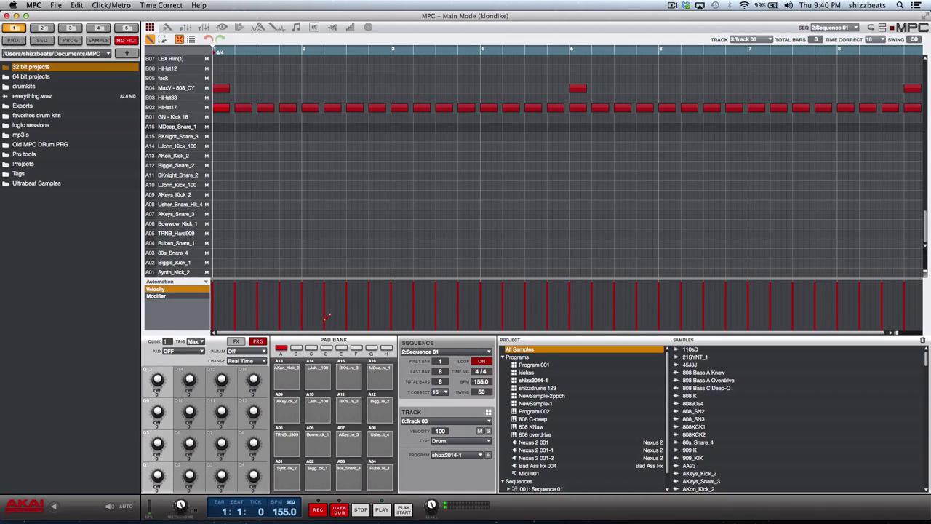
pyautogui.press('Right')
pyautogui.press('Right')
pyautogui.press('Right')
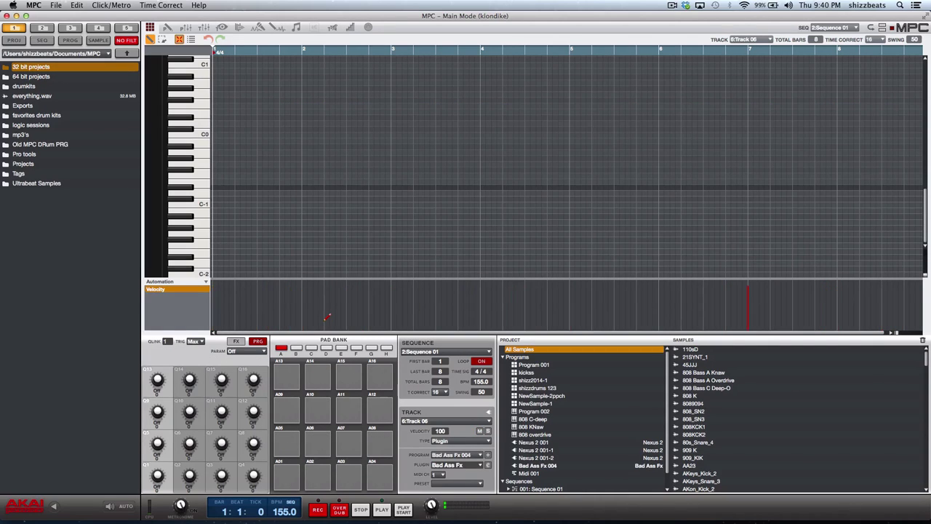
pyautogui.press('Right')
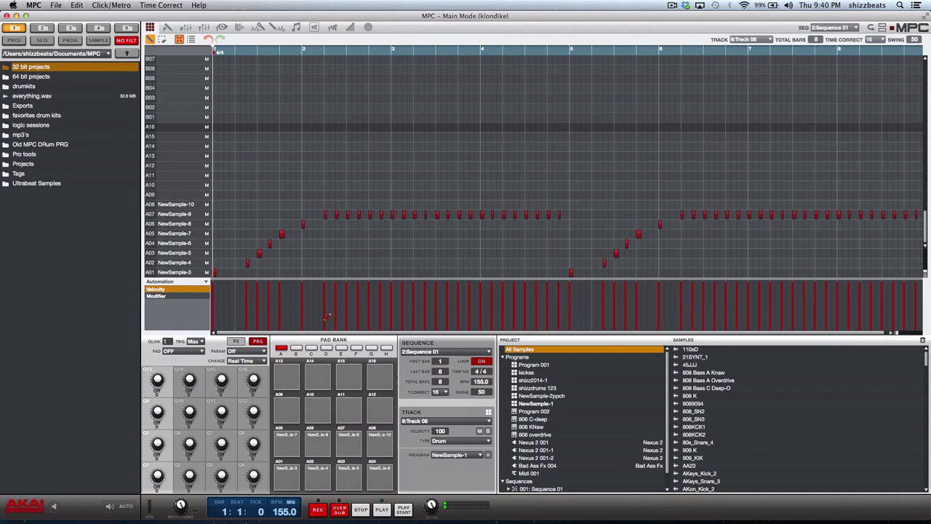
# - Audition the sample chops of the NewSample-1 program on pads A01 to A08 in order
pyautogui.press('z')
pyautogui.press('x')
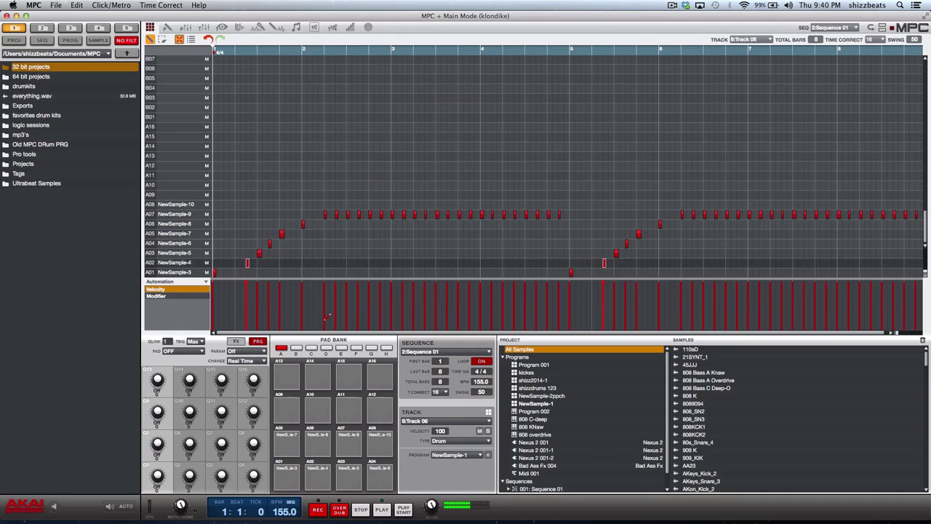
pyautogui.press('c')
pyautogui.press('v')
pyautogui.press('a')
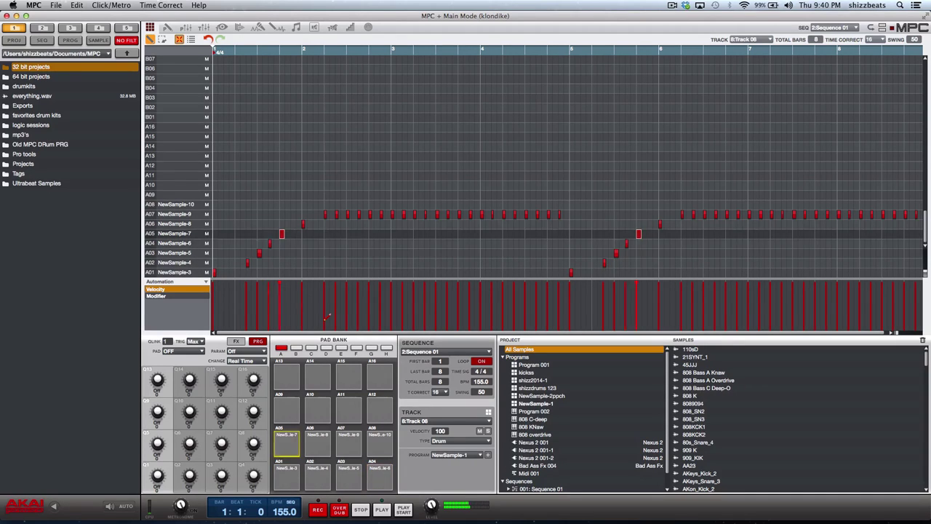
pyautogui.press('s')
pyautogui.press('d')
pyautogui.press('f')
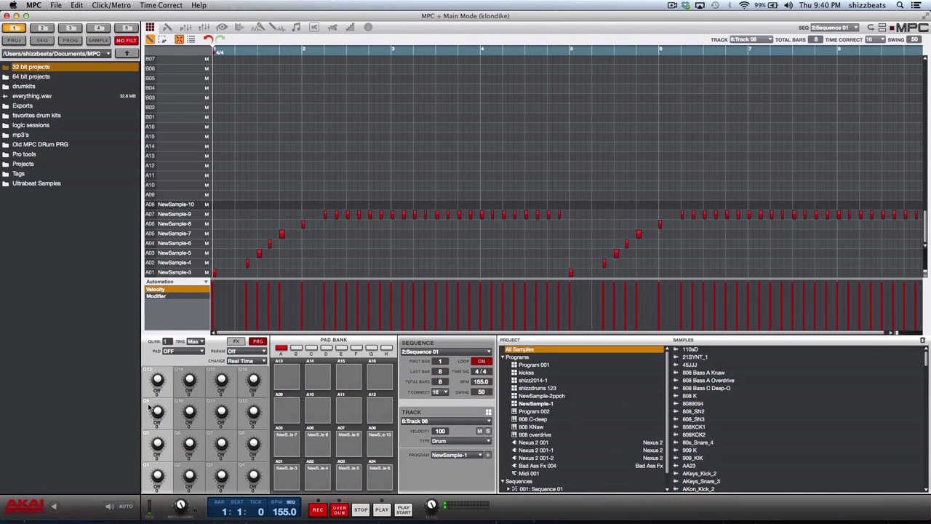
# - Switch to Safari and open the bookmarked YouTube site
pyautogui.moveTo(115, 506)
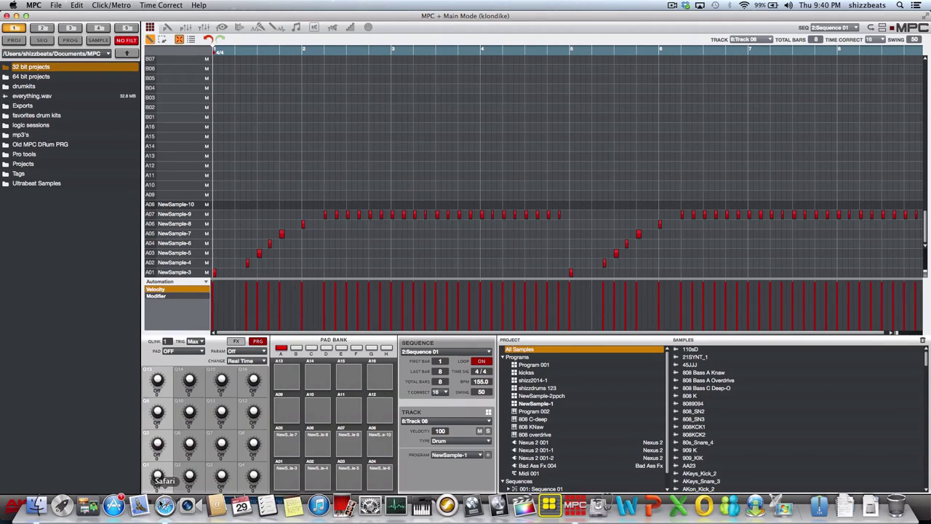
pyautogui.click(161, 504)
pyautogui.click(186, 39)
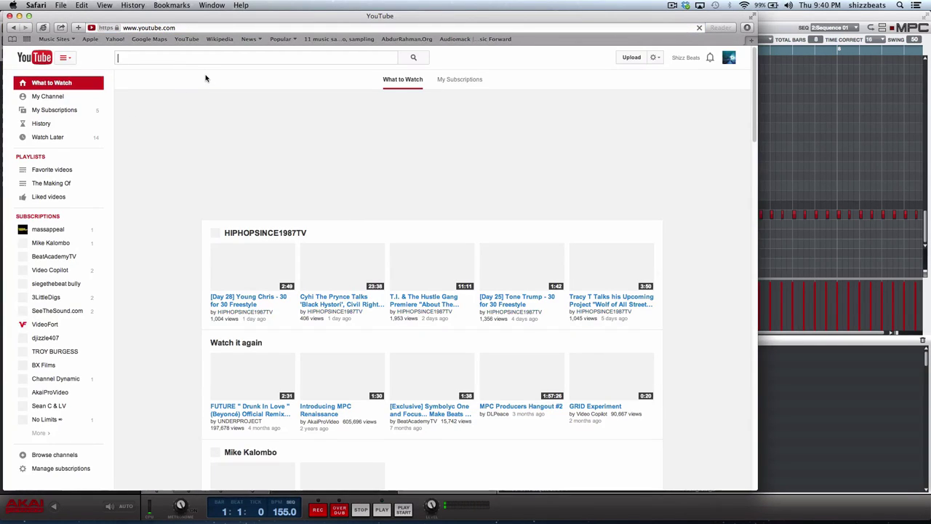
# - Search YouTube for "klondike bar commercial", play the Klondike Kandy Bar commercial and pause it after the sampled part
pyautogui.write('klondi')
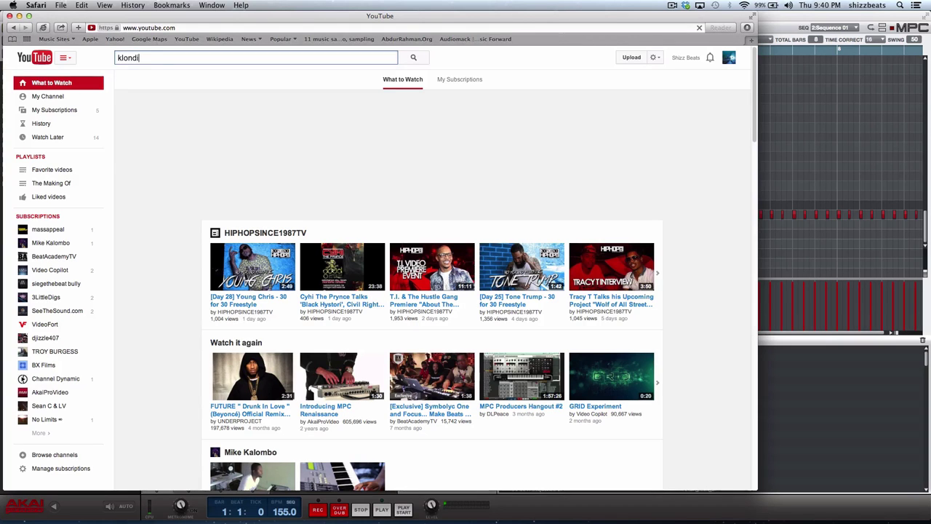
pyautogui.write('ke')
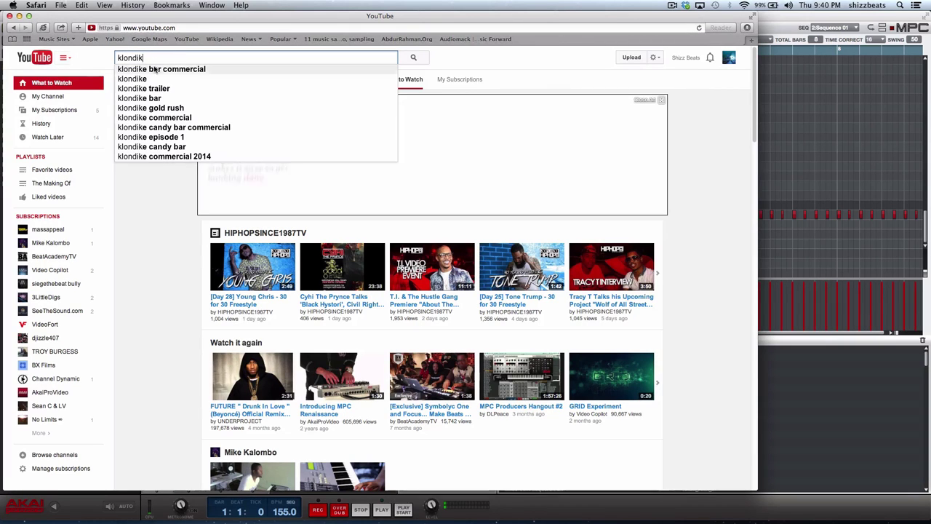
pyautogui.click(198, 69)
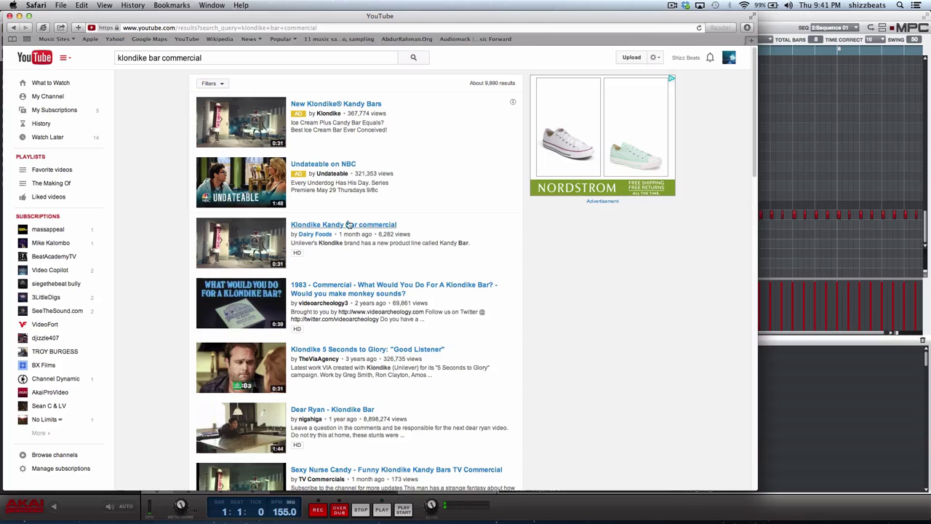
pyautogui.click(310, 227)
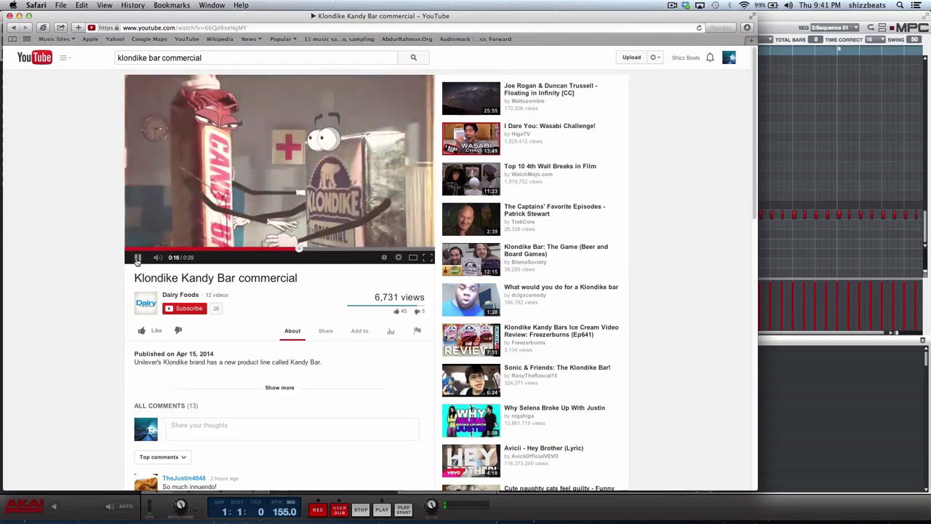
pyautogui.click(137, 258)
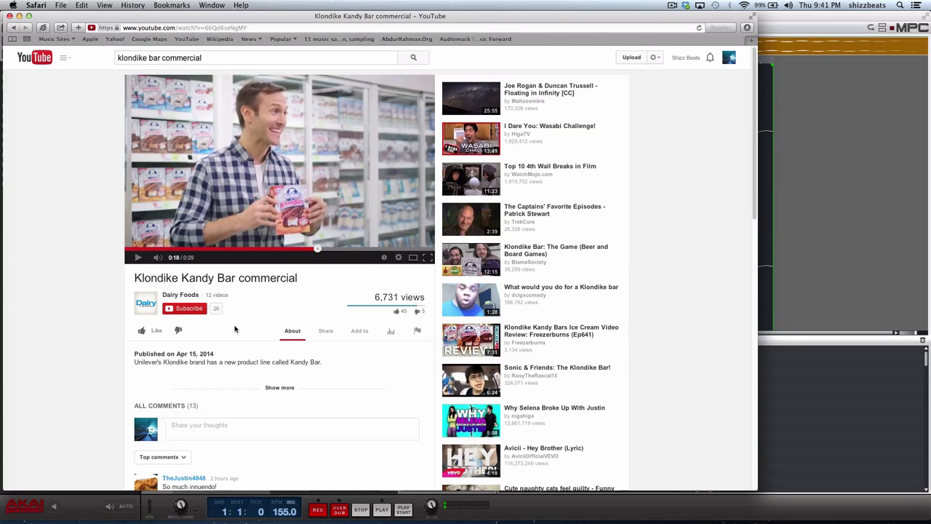
# - Switch back to the MPC software and load NewSample from the project's sample list into Sample Edit
pyautogui.click(808, 397)
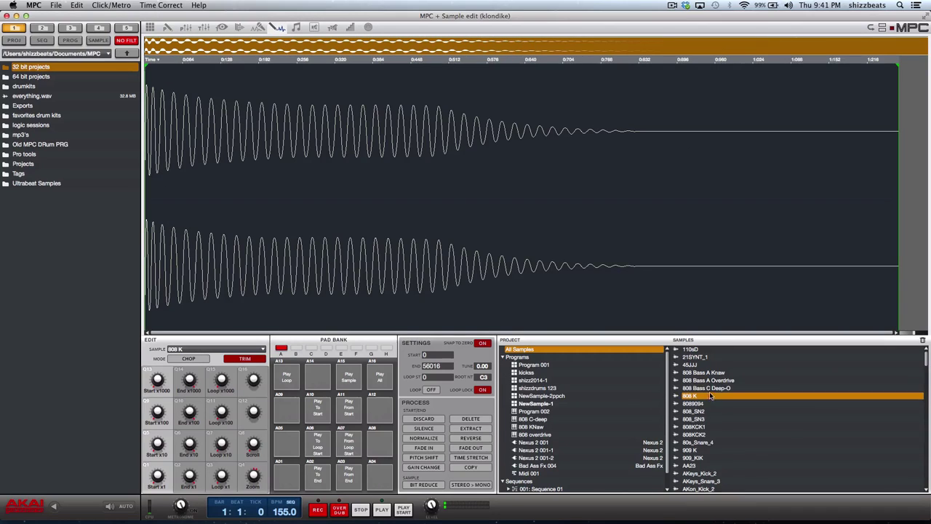
pyautogui.scroll(-15, 710, 396)
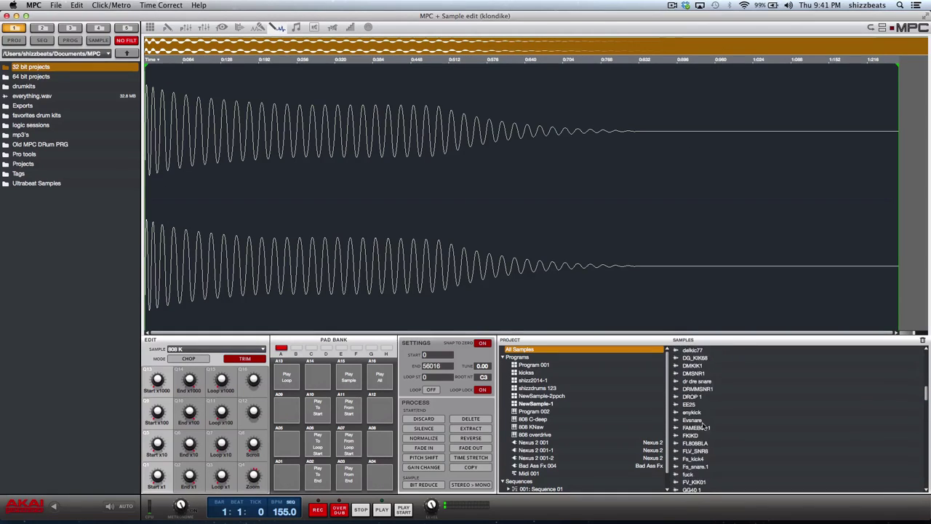
pyautogui.scroll(-20, 703, 426)
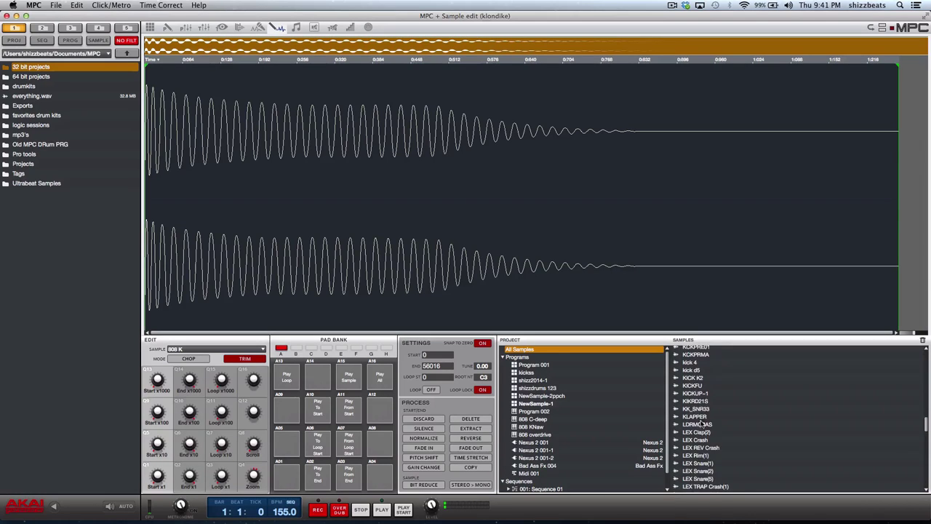
pyautogui.scroll(-15, 701, 425)
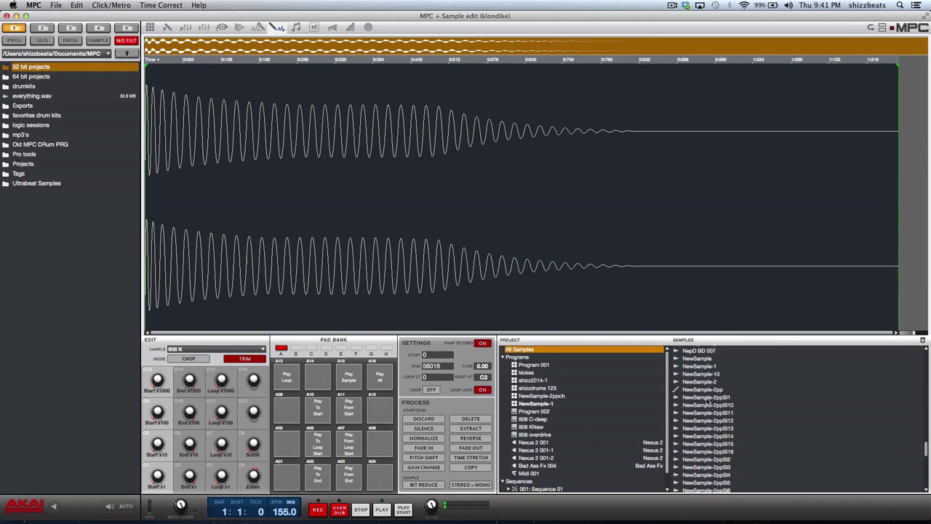
pyautogui.click(696, 358)
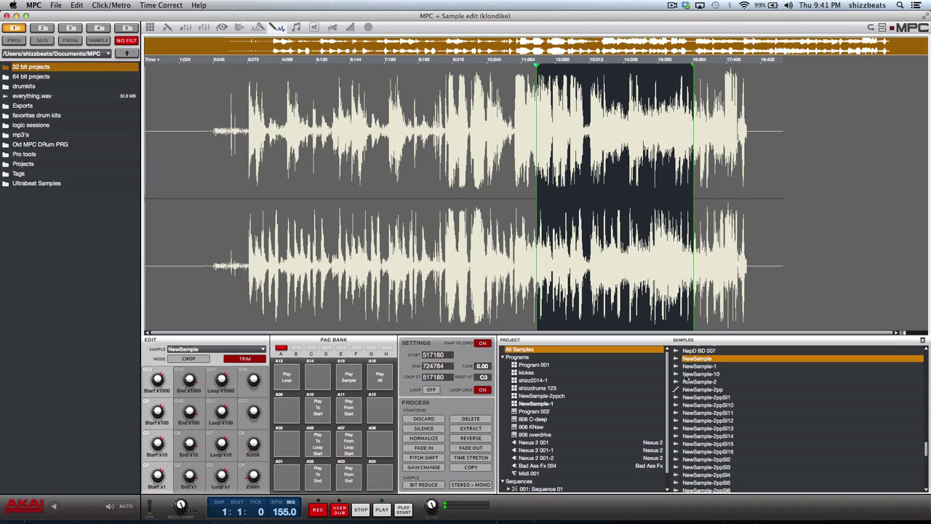
# - Audition NewSample while moving its start point to 86997 and on to 588712
pyautogui.press('z')
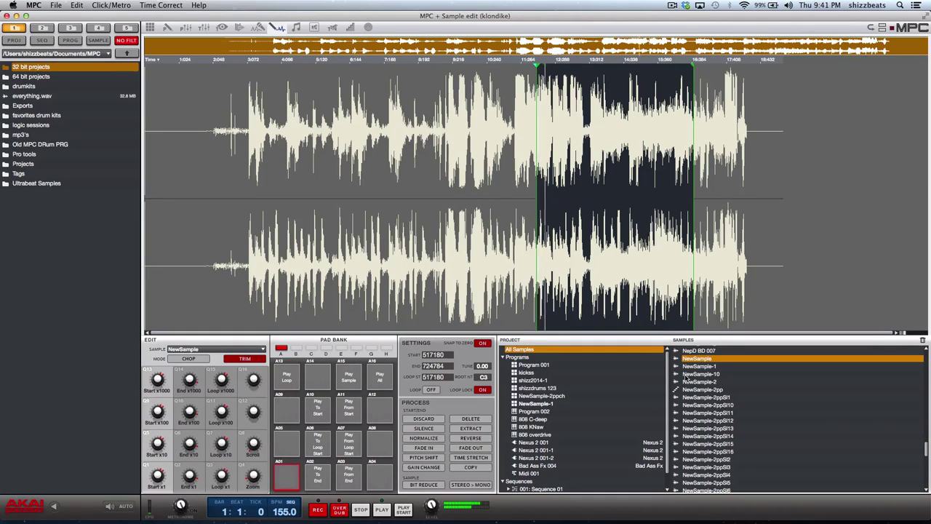
pyautogui.press('z')
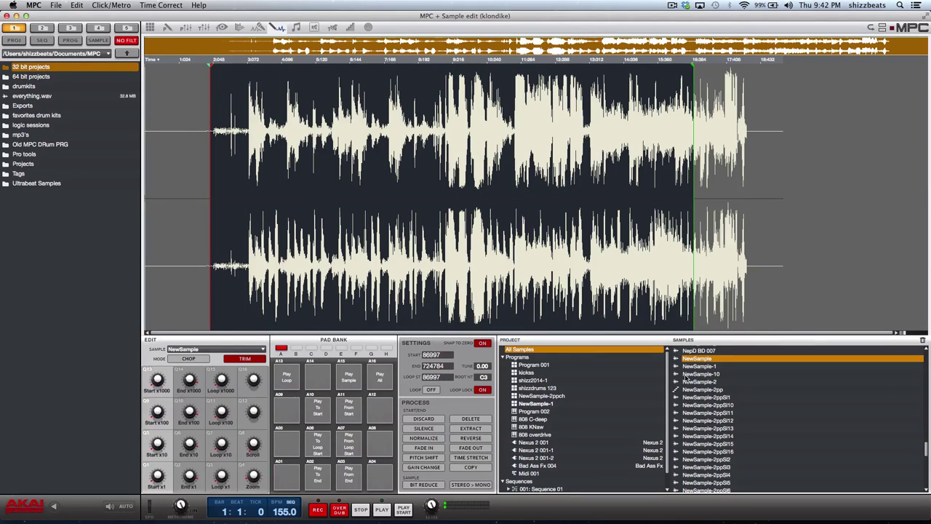
pyautogui.press('z')
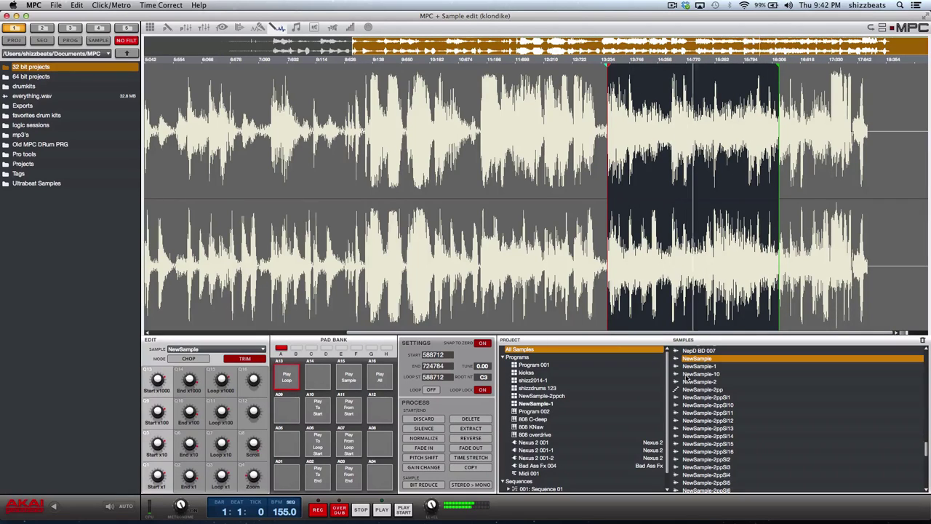
# - Open NewSample-2 and its chopped version NewSample-2pp, and audition the slices in order
pyautogui.click(700, 382)
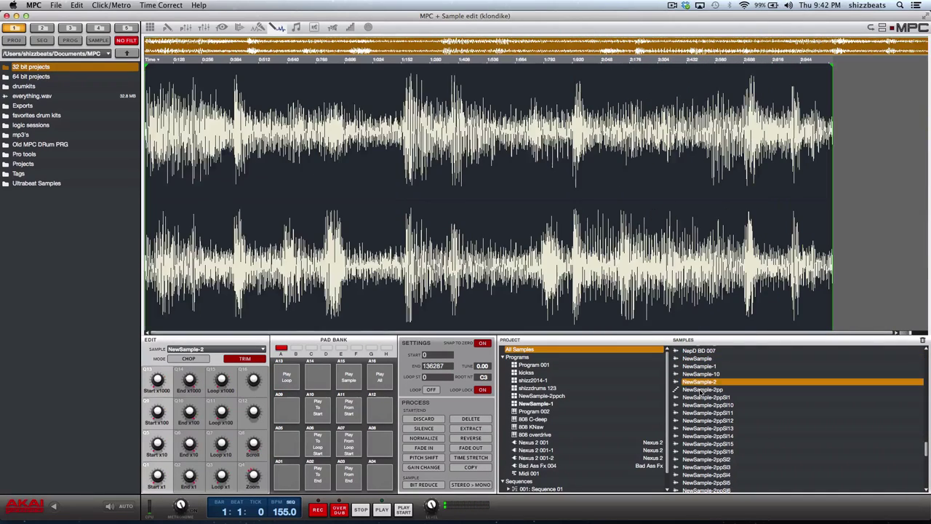
pyautogui.click(701, 389)
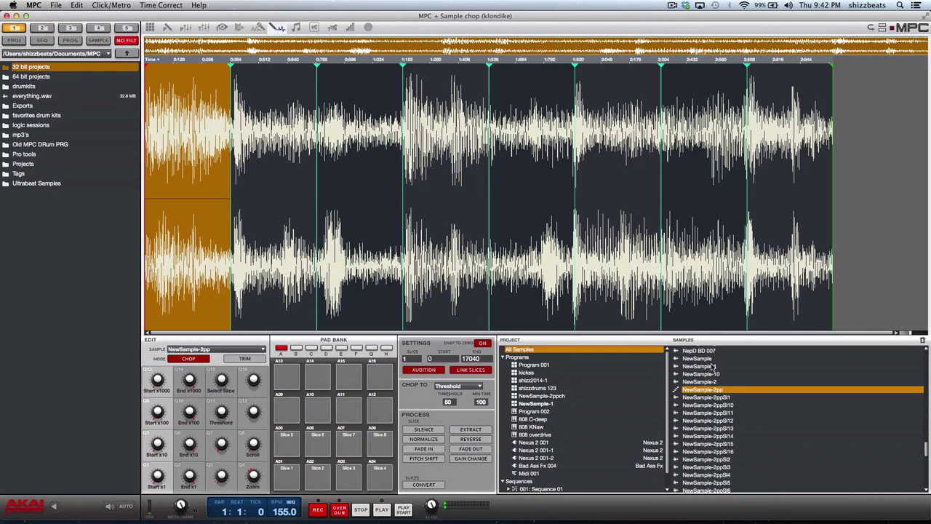
pyautogui.press('z')
pyautogui.press('x')
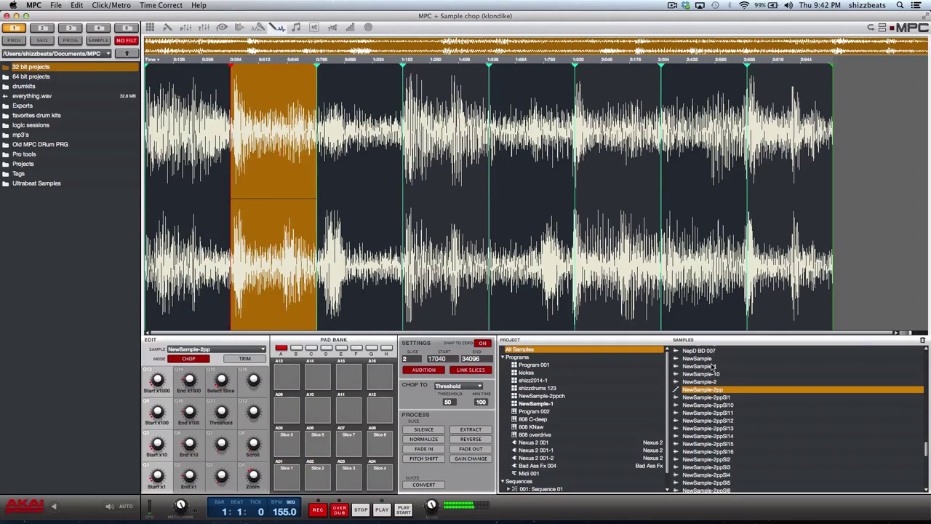
pyautogui.press('c')
pyautogui.press('v')
pyautogui.press('a')
pyautogui.press('s')
pyautogui.press('d')
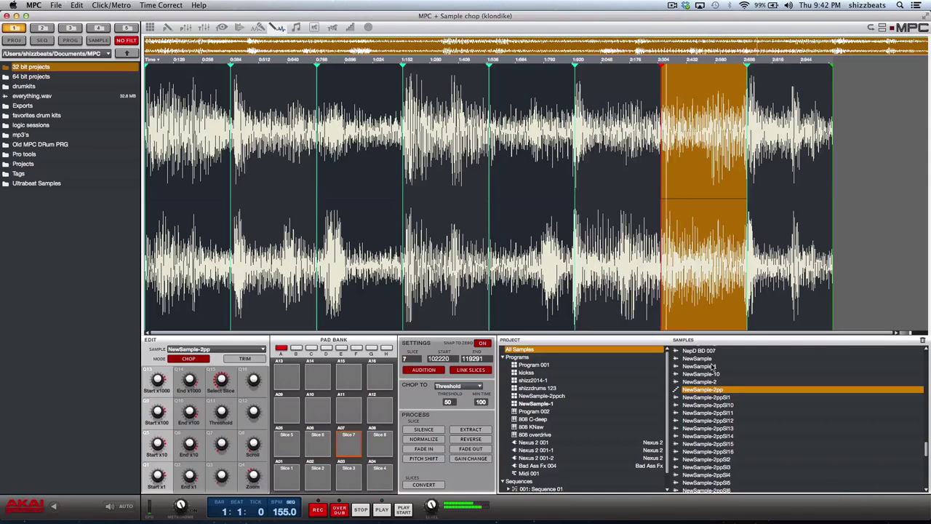
# - Play NewSample-2pp as a whole in Trim mode and open the slice sample NewSample-2ppSl1
pyautogui.press('F1')
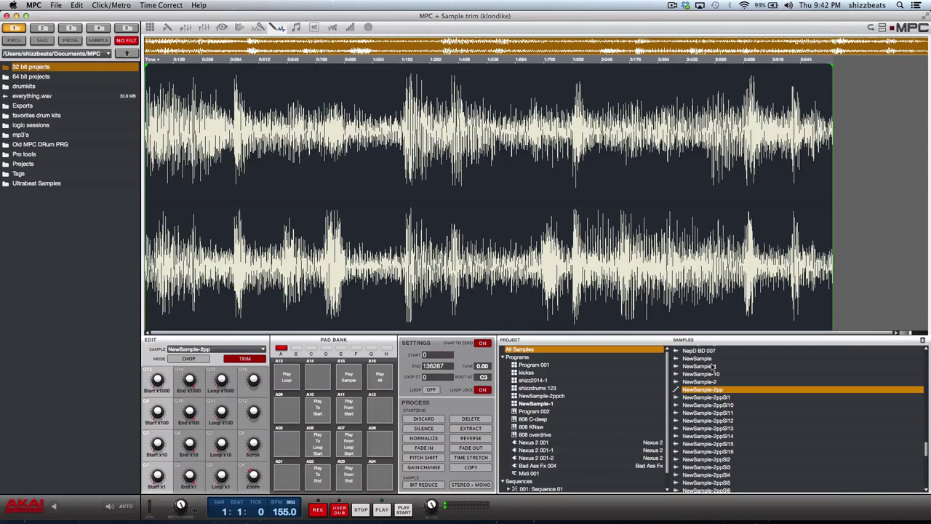
pyautogui.press('z')
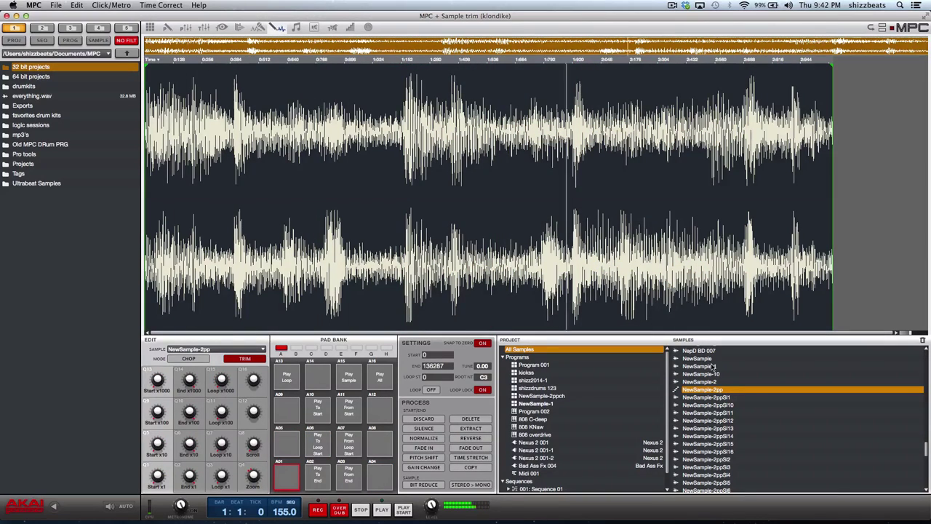
pyautogui.click(715, 397)
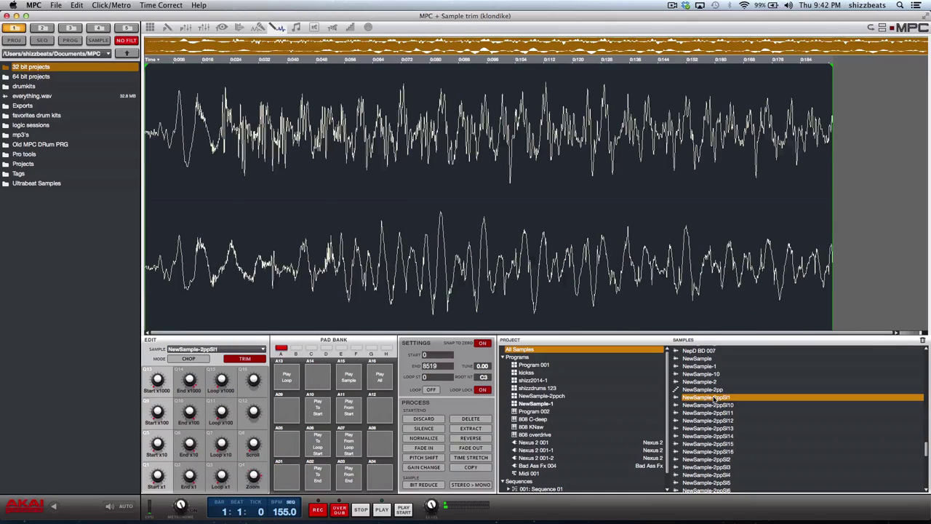
# - Reopen the sliced NewSample-2pp, return to Main Mode and open Program Edit for the NewSample-1 program
pyautogui.click(712, 390)
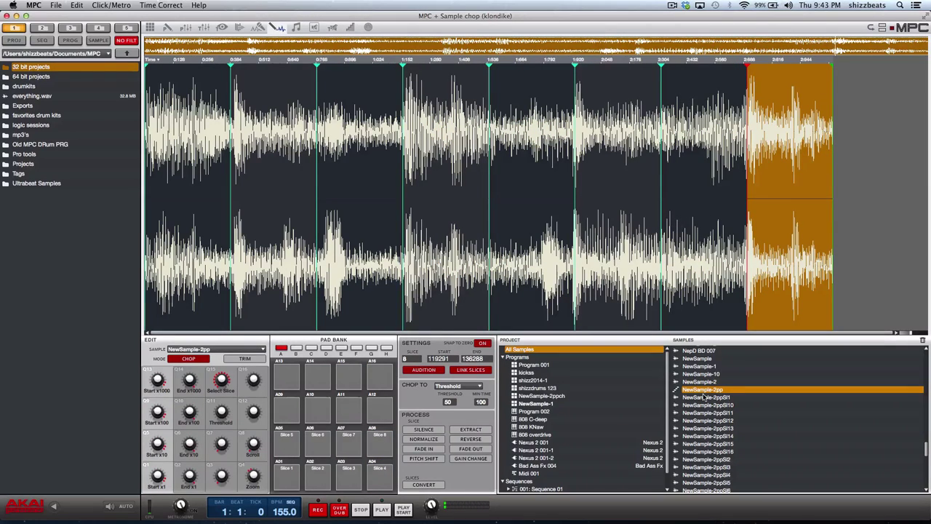
pyautogui.press('Escape')
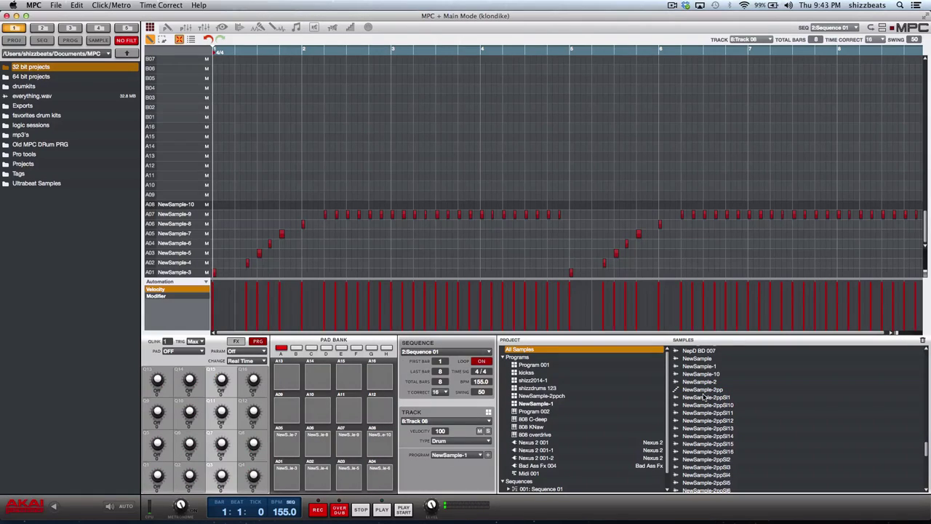
pyautogui.press('F2')
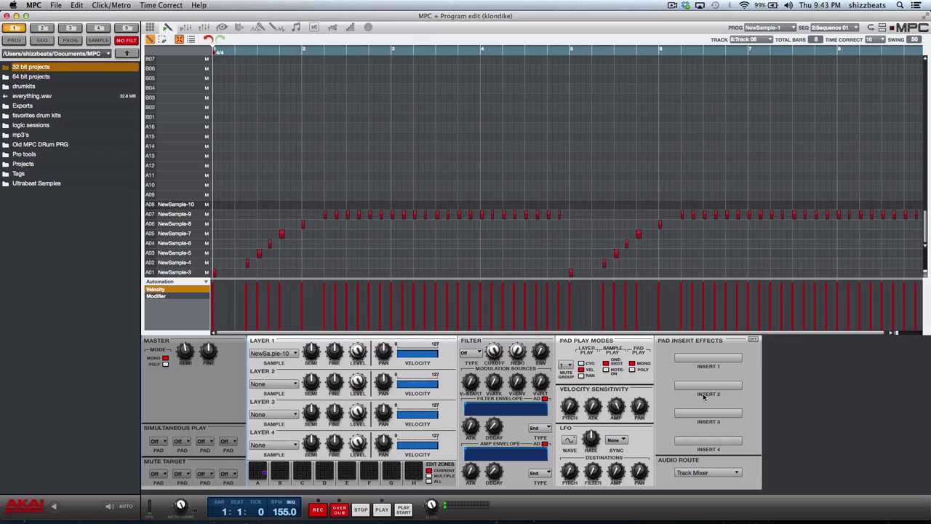
# - Relaunch MPC from the unexpected-quit message
pyautogui.press('z')
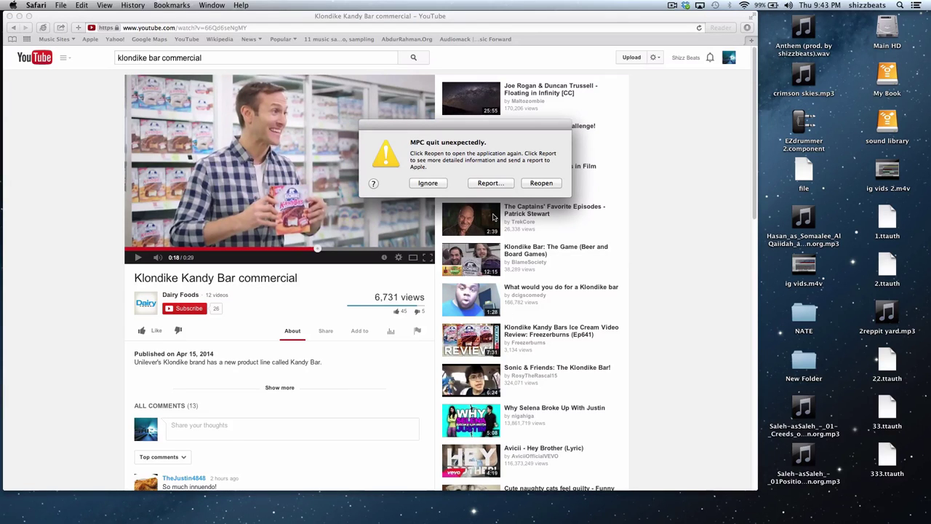
pyautogui.moveTo(517, 138); pyautogui.dragTo(500, 148)
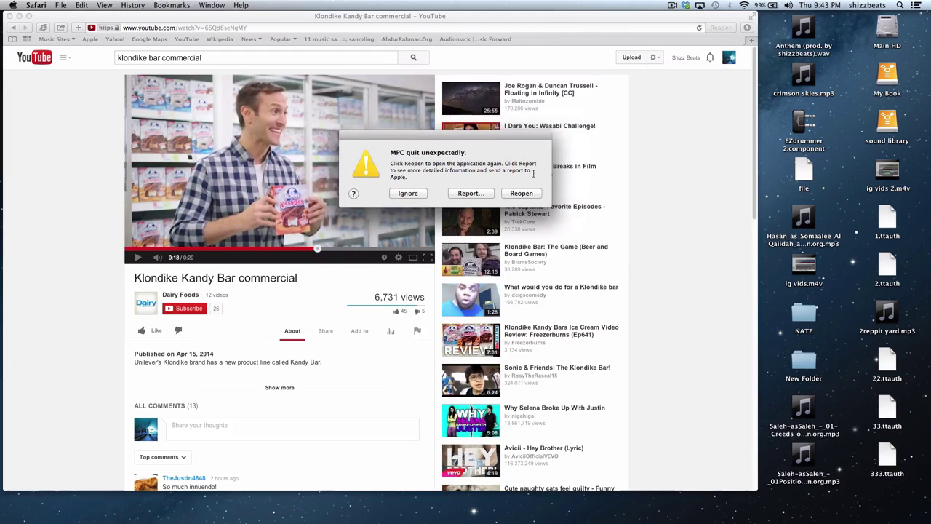
pyautogui.click(526, 194)
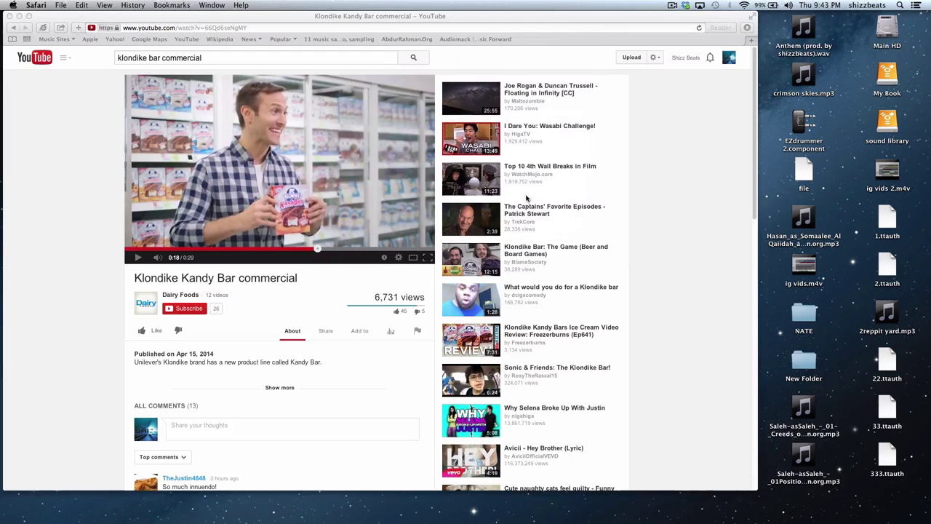
pyautogui.click(19, 16)
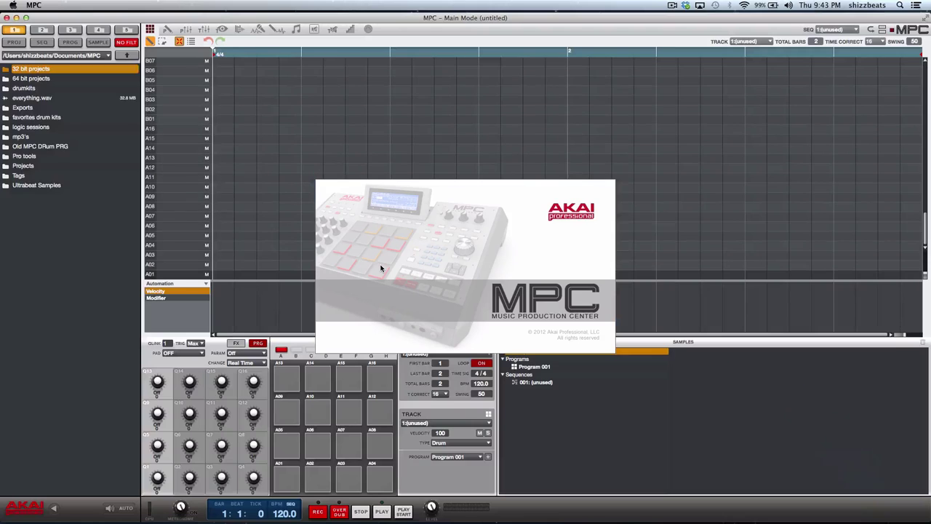
# - Open the Projects folder in the file browser and load the project klondike.xpj
pyautogui.click(26, 166)
pyautogui.doubleClick(26, 167)
pyautogui.scroll(-15, 32, 320)
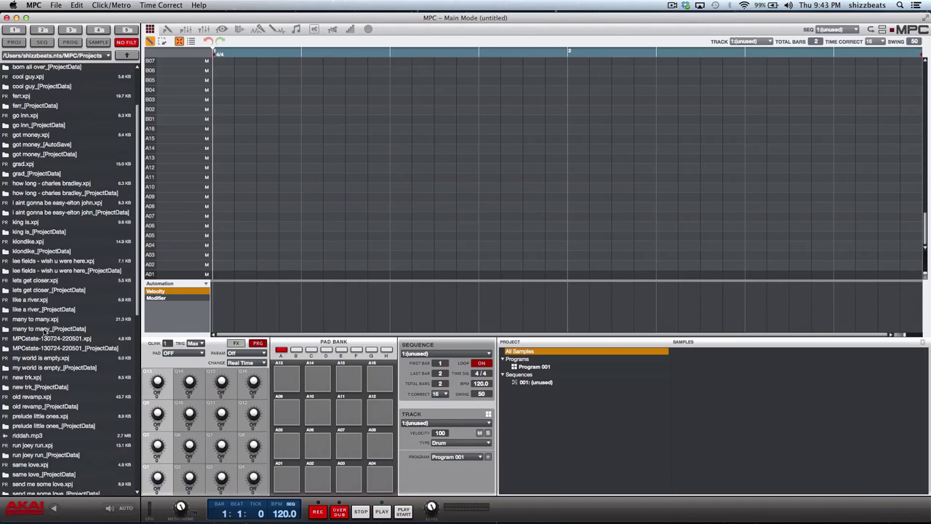
pyautogui.scroll(3, 40, 344)
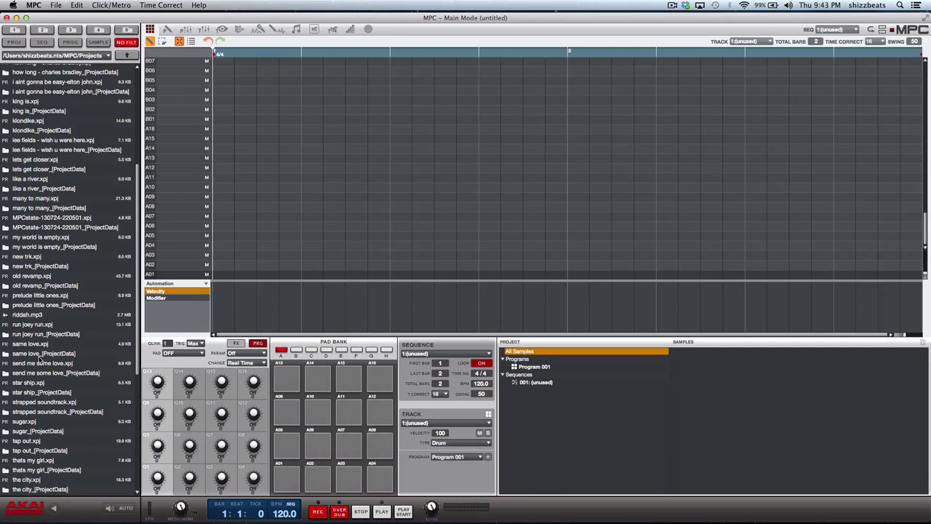
pyautogui.scroll(1, 41, 360)
pyautogui.doubleClick(26, 133)
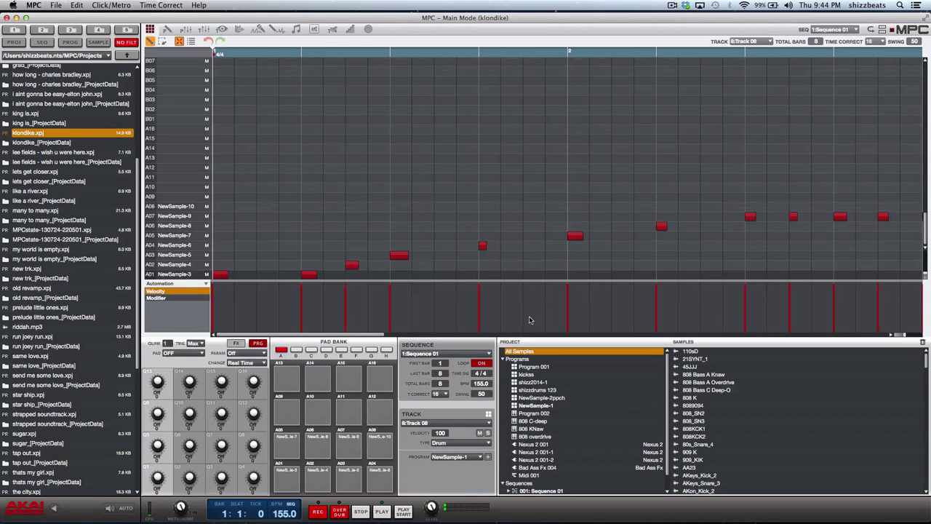
# - Audition the NewSample-1 slices on pads A01 to A04 and play Sequence 01 with all eight bars of Track 08 in view
pyautogui.press('z')
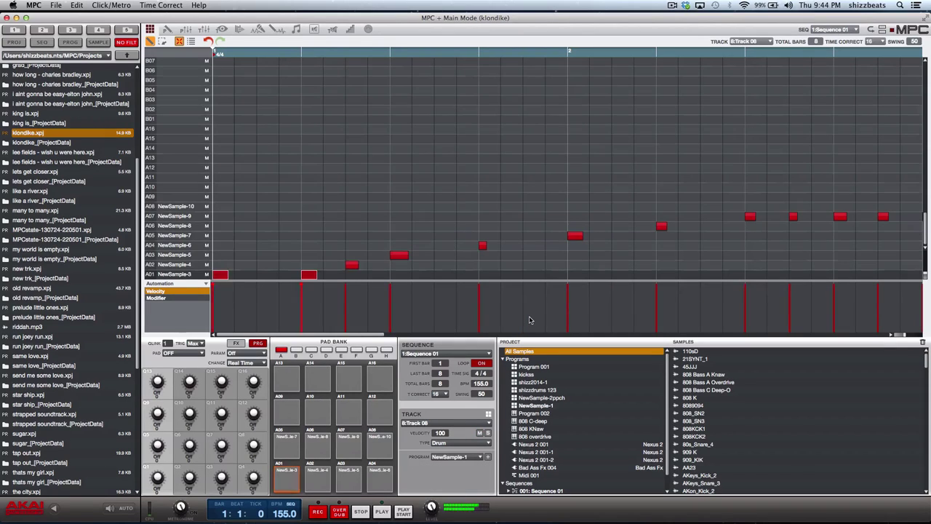
pyautogui.press('x')
pyautogui.press('c')
pyautogui.press('v')
pyautogui.scroll(-5, 529, 320)
pyautogui.scroll(-2, 529, 320)
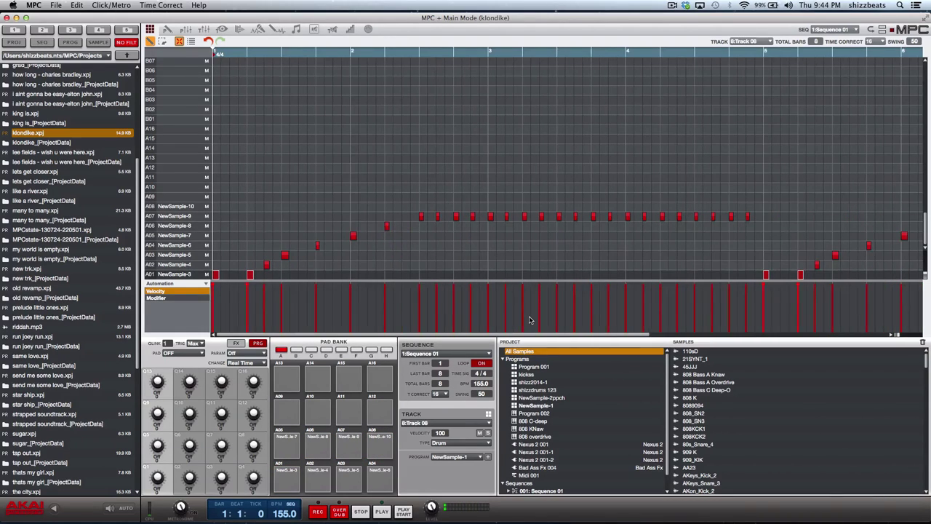
pyautogui.scroll(-2, 529, 320)
pyautogui.scroll(-2, 530, 320)
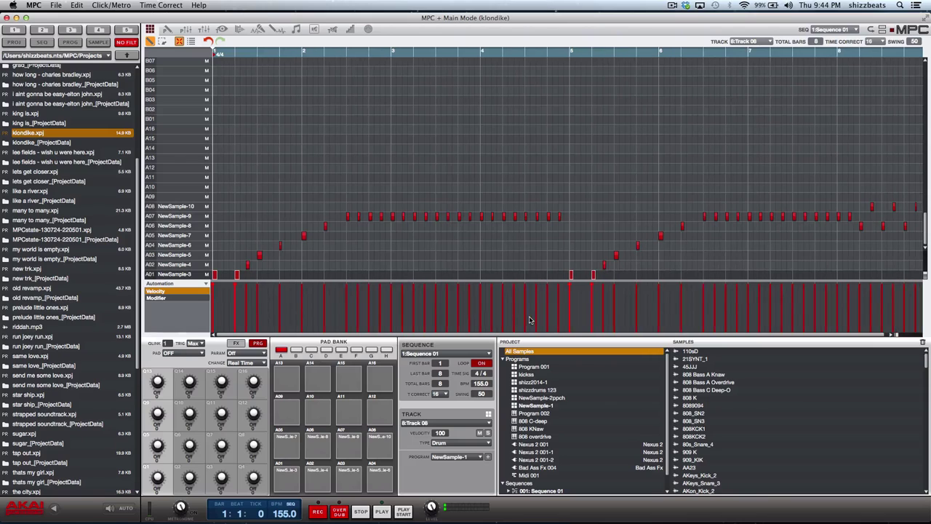
pyautogui.press('space')
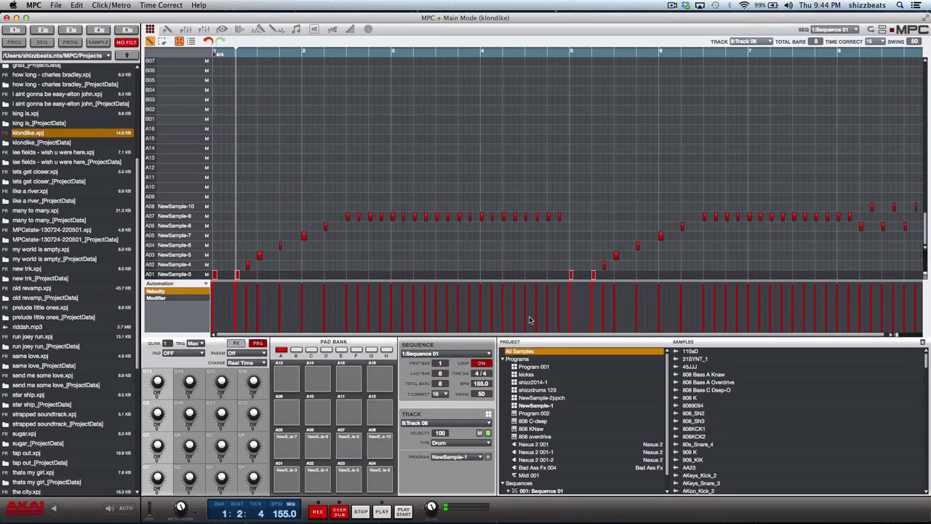
# - Play the song arrangement from its start in Song mode and select step 2 in the sequence list
pyautogui.press('F11')
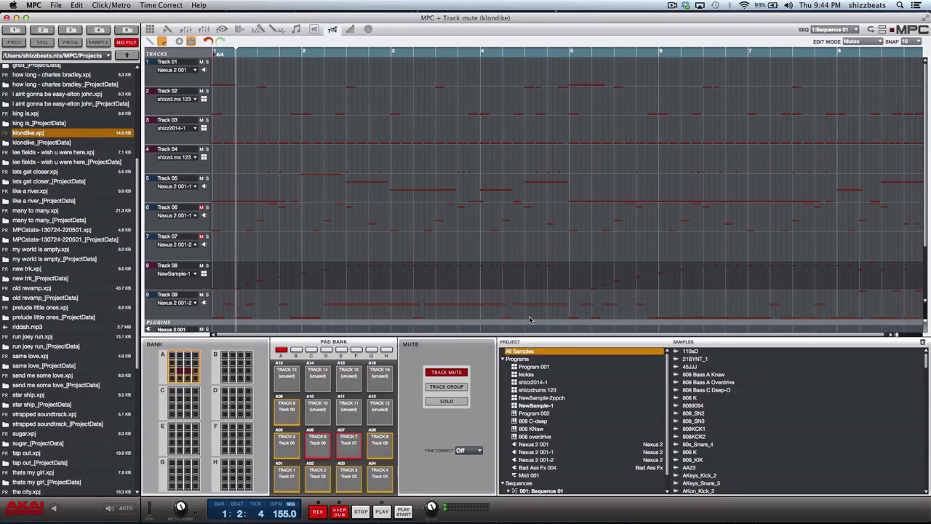
pyautogui.press('super+1')
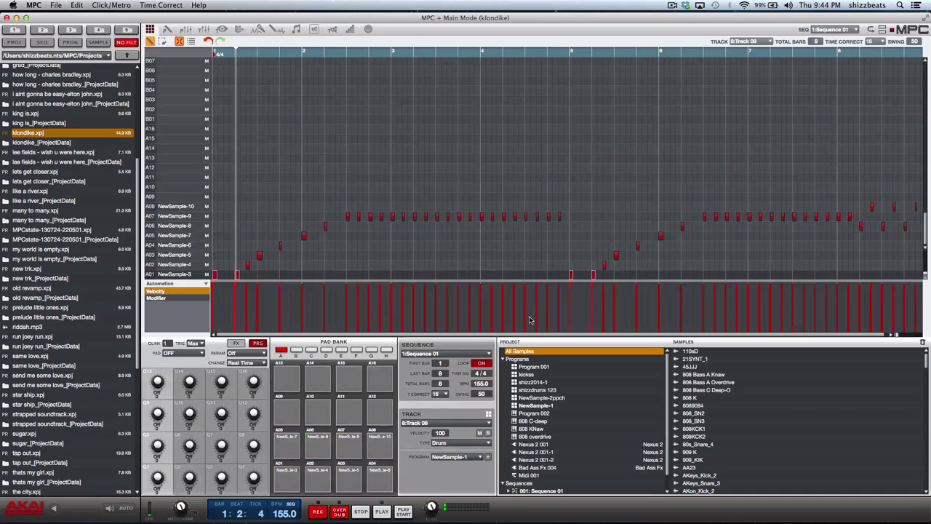
pyautogui.press('super+9')
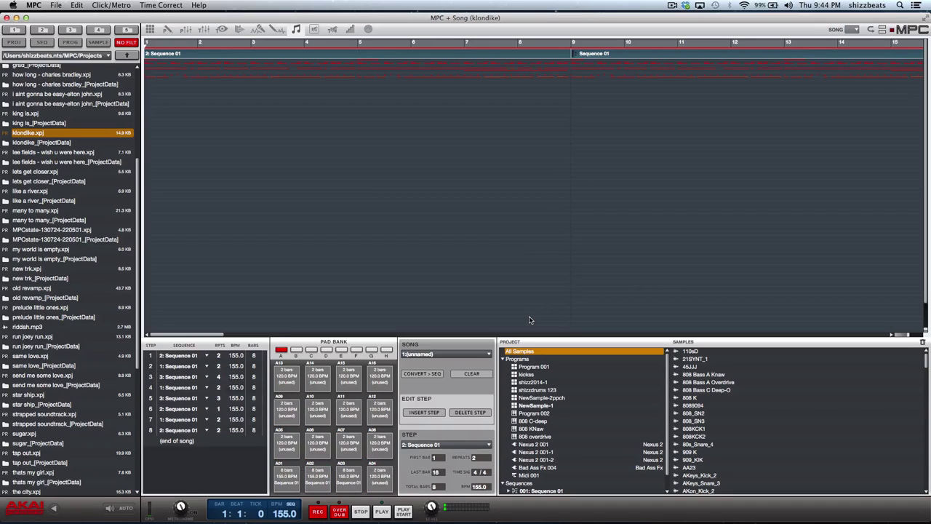
pyautogui.press('space')
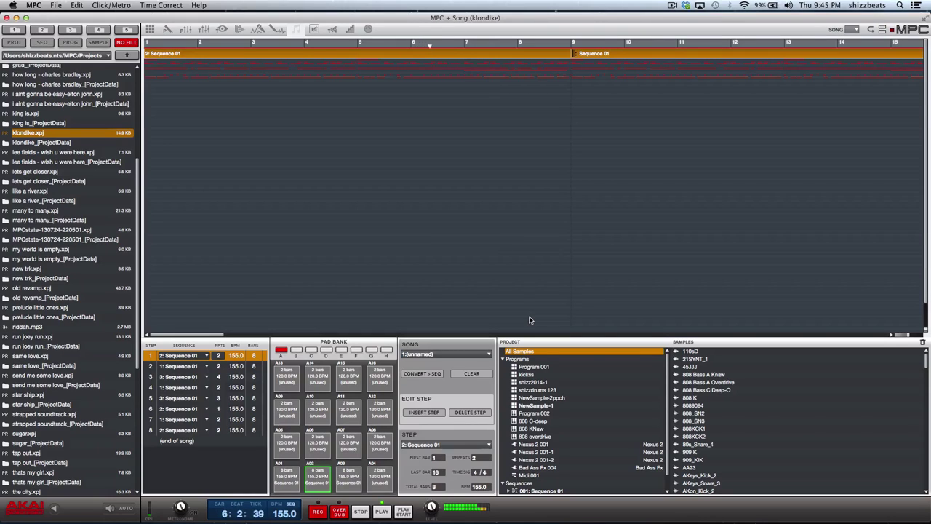
pyautogui.press('XF86AudioRaiseVolume')
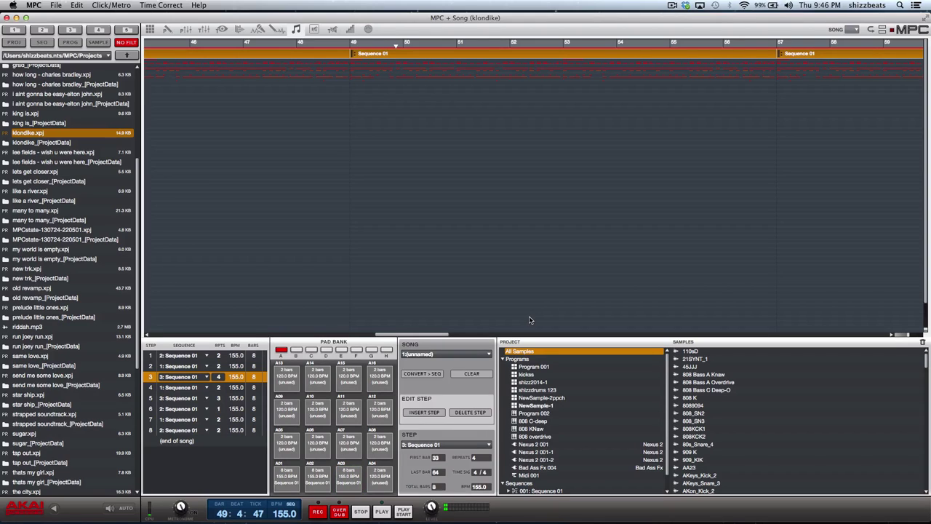
pyautogui.click(185, 366)
pyautogui.click(173, 365)
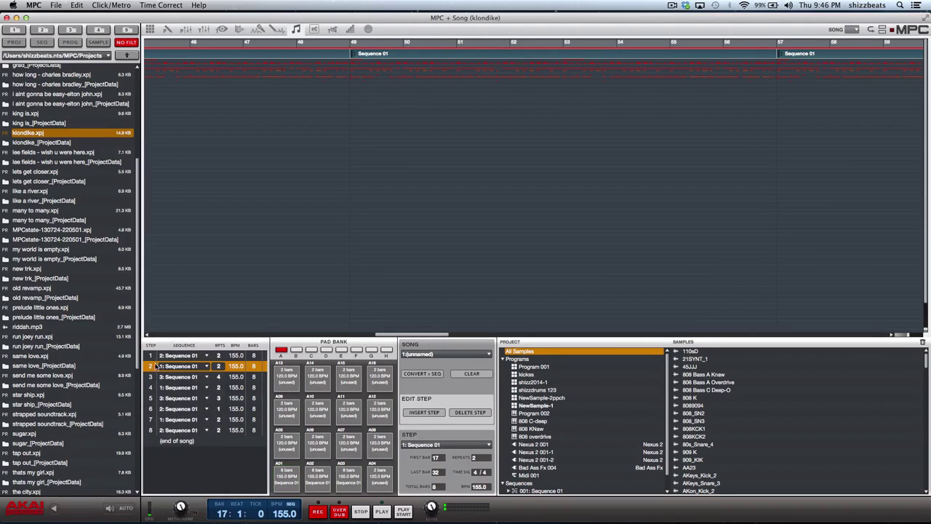
# - Return to Main Mode and play Sequence 01 on Track 08
pyautogui.press('Escape')
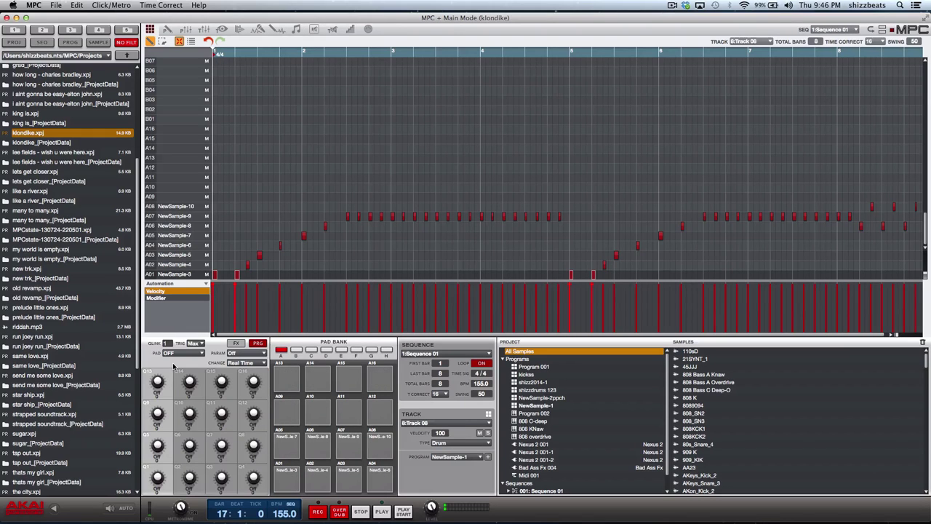
pyautogui.press('space')
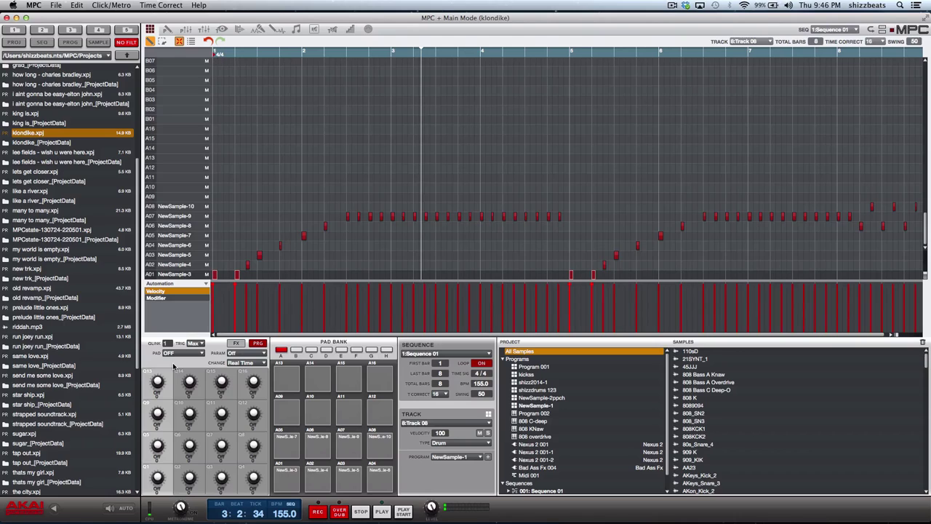
pyautogui.press('Down')
pyautogui.press('Left')
# - In Track Mute mode, compare the beat with Tracks 06 and 07 unmuted and with both muted again
pyautogui.press('F11')
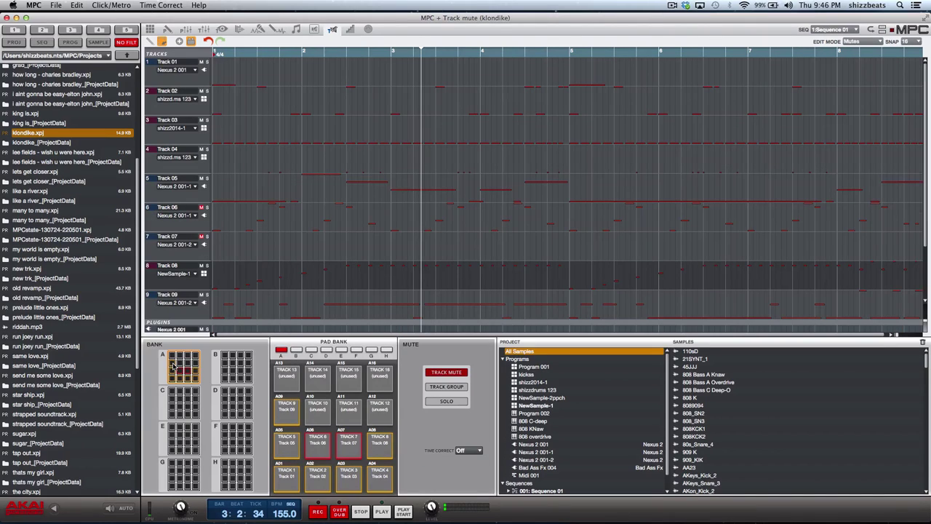
pyautogui.press('d')
pyautogui.press('s')
pyautogui.press('space')
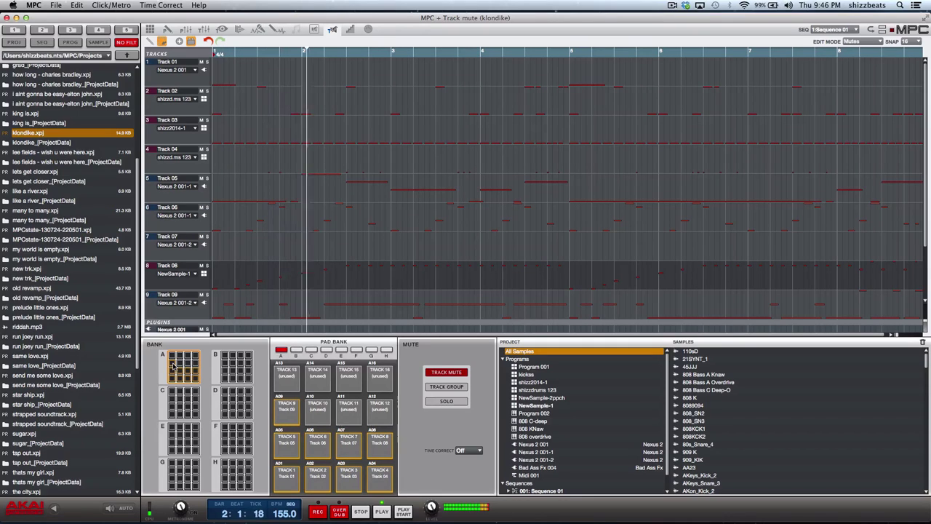
pyautogui.press('space')
pyautogui.press('d')
pyautogui.press('s')
pyautogui.press('space')
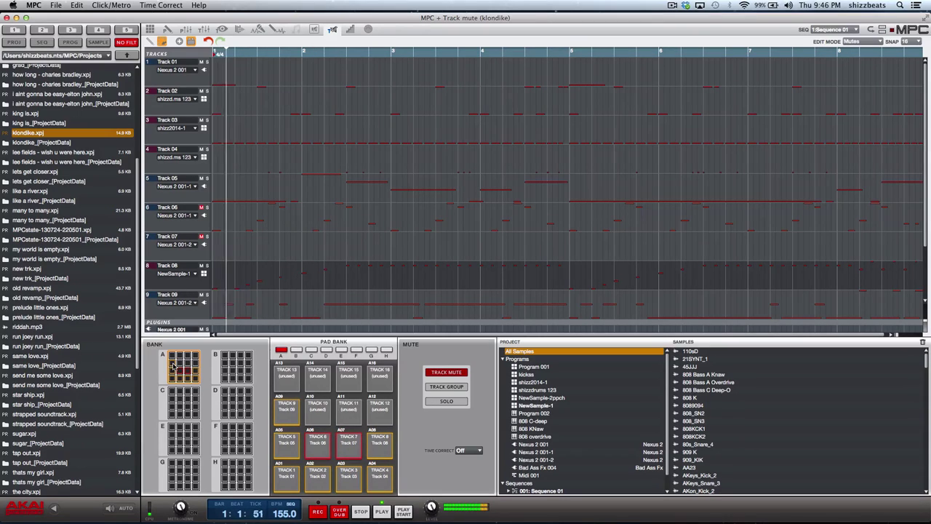
pyautogui.press('space')
# - Mute Track 08 and Track 05, playing the sequence briefly after each change
pyautogui.press('f')
pyautogui.press('space')
pyautogui.press('space')
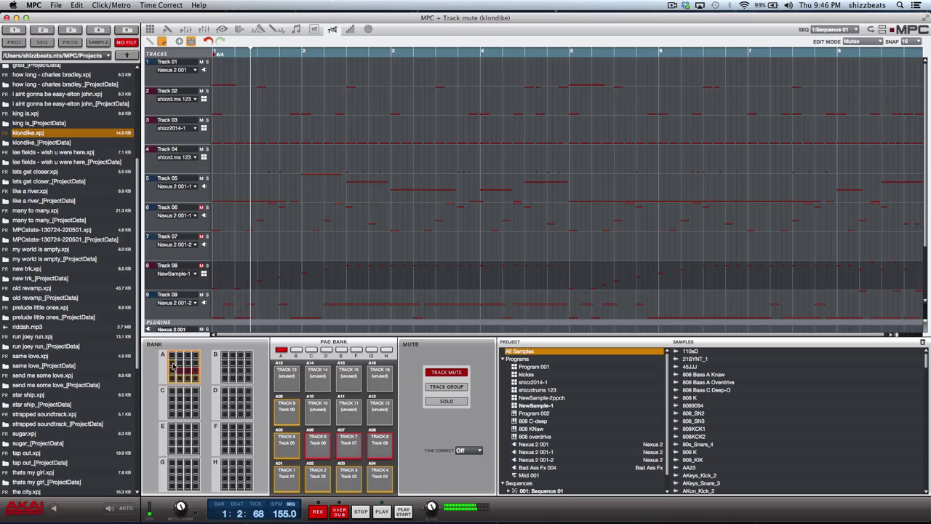
pyautogui.press('a')
pyautogui.press('space')
pyautogui.press('space')
# - Mute Tracks 01 to 04, play the sequence and toggle the mute of Track 09
pyautogui.press('z')
pyautogui.press('x')
pyautogui.press('c')
pyautogui.press('v')
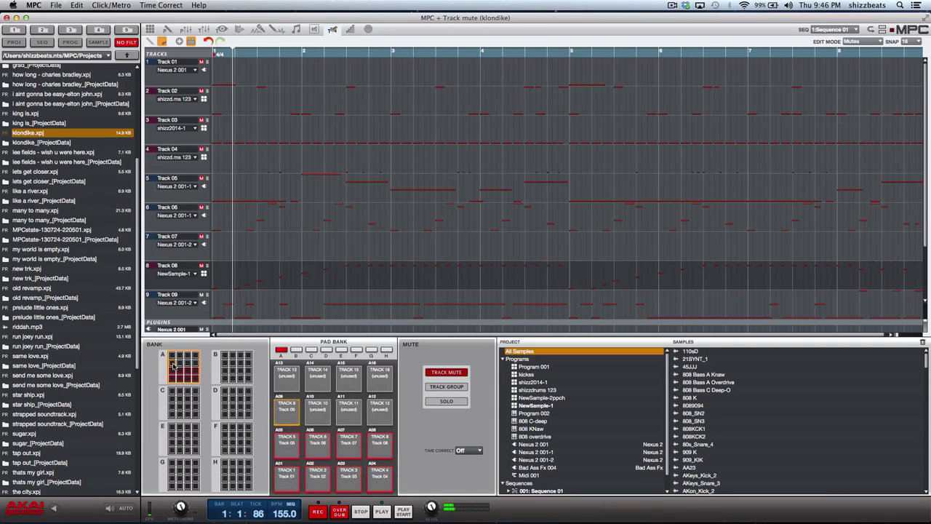
pyautogui.press('space')
pyautogui.press('space')
pyautogui.press('q')
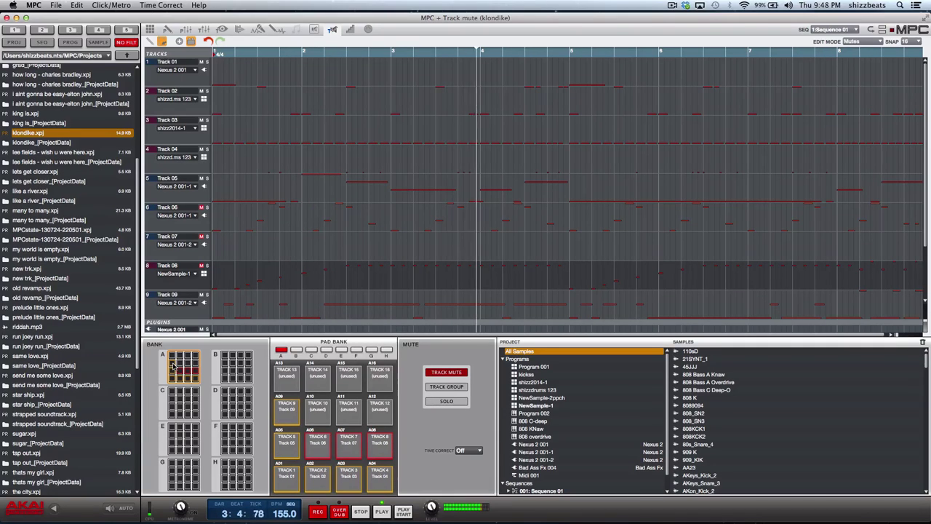
# - Return to Main Mode and make Track 05 the current track
pyautogui.press('Escape')
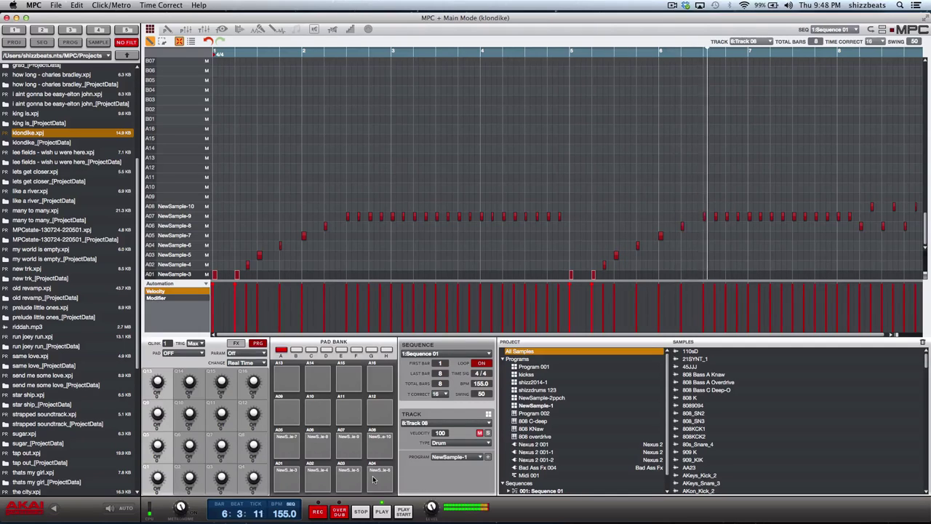
pyautogui.press('Up')
pyautogui.press('-')
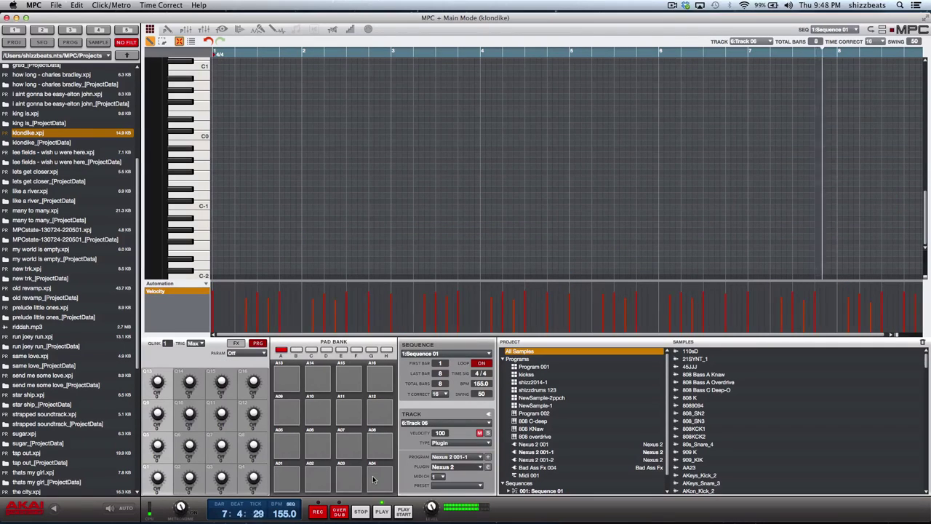
pyautogui.press('-')
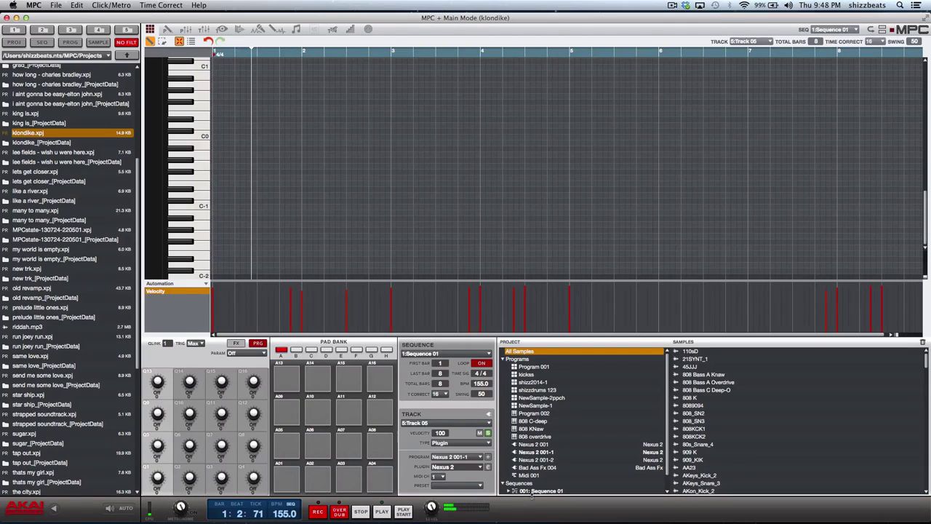
# - Open the Nexus 2 plugin of Track 05 and show its library with the SQ Till I come preset
pyautogui.hotkey('ctrl', 'p')
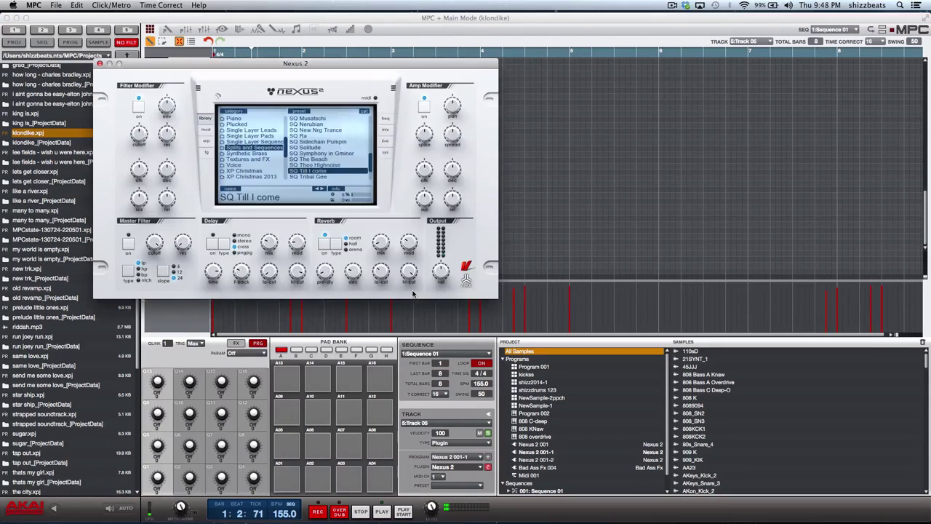
pyautogui.click(485, 182)
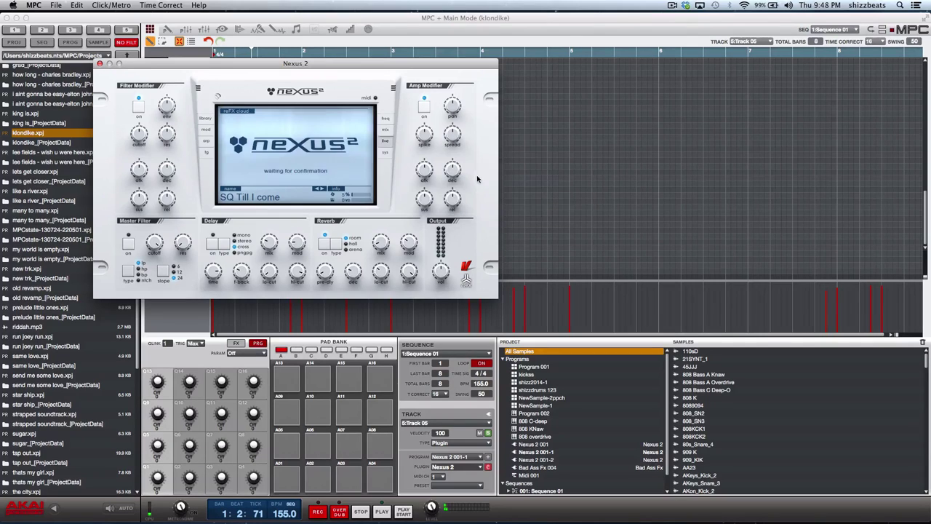
pyautogui.click(204, 119)
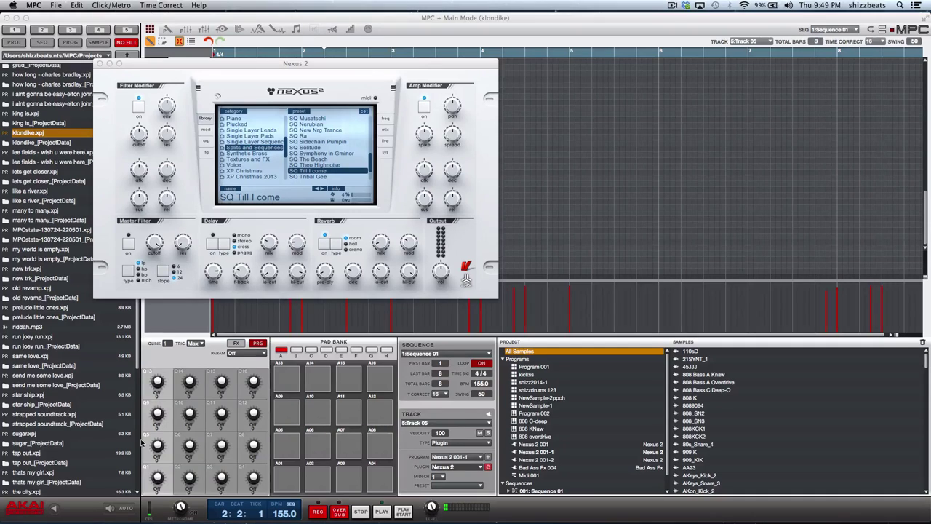
# - Switch to the Klondike commercial in Safari, close the Nexus 2 window and move the video to 0:06
pyautogui.press('F11')
pyautogui.press('F9')
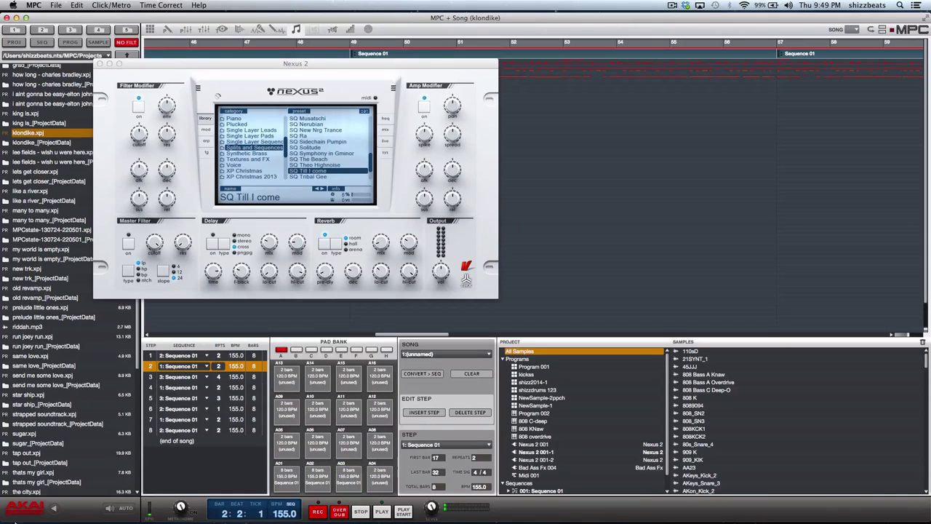
pyautogui.click(161, 509)
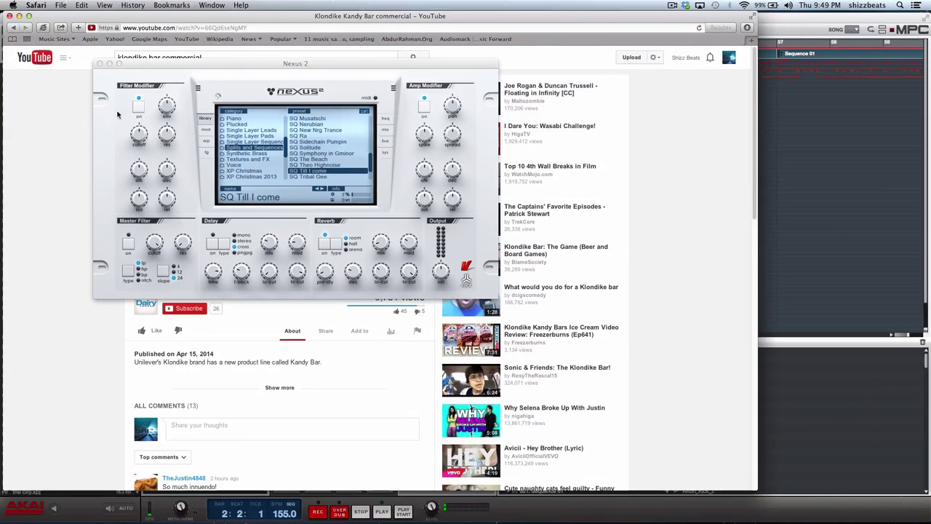
pyautogui.click(101, 65)
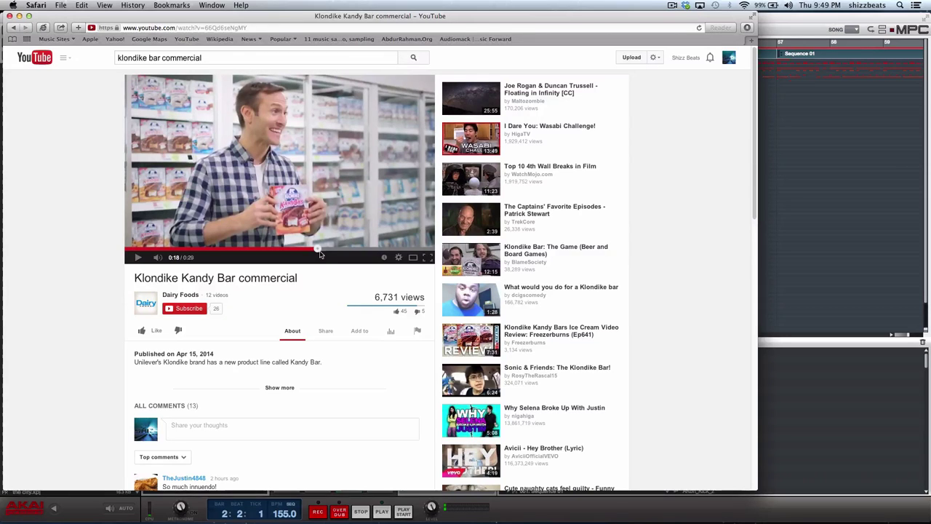
pyautogui.moveTo(320, 255); pyautogui.dragTo(312, 252)
pyautogui.click(195, 249)
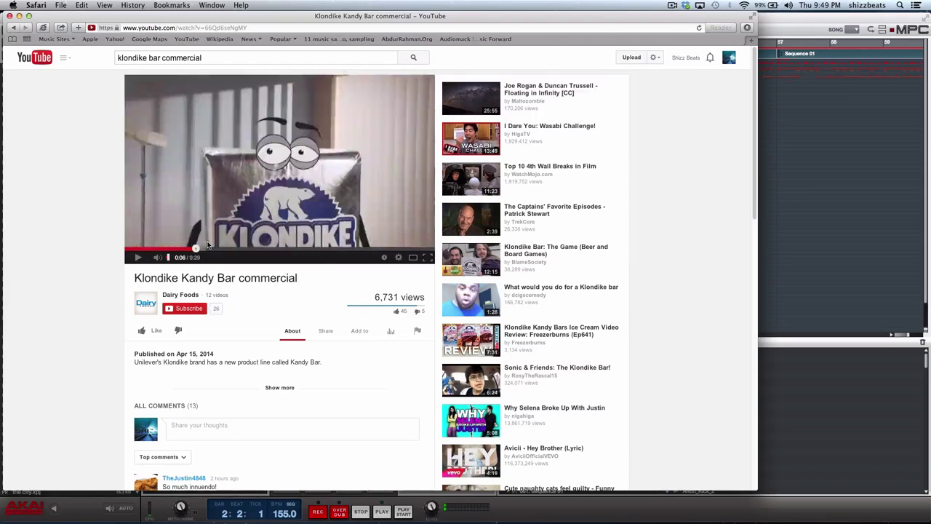
# - Rewind the Klondike commercial to the start, play it and pause it at 0:18
pyautogui.moveTo(195, 249); pyautogui.dragTo(173, 250)
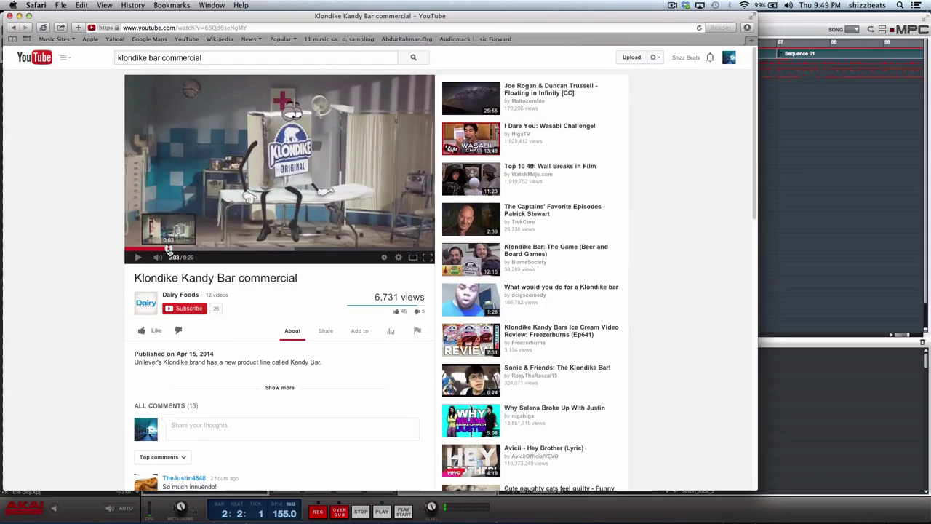
pyautogui.click(129, 250)
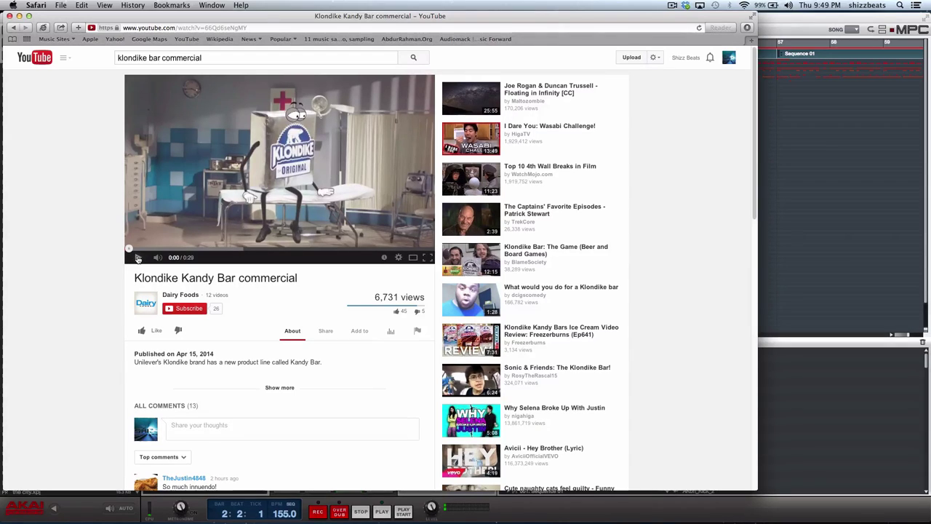
pyautogui.click(139, 258)
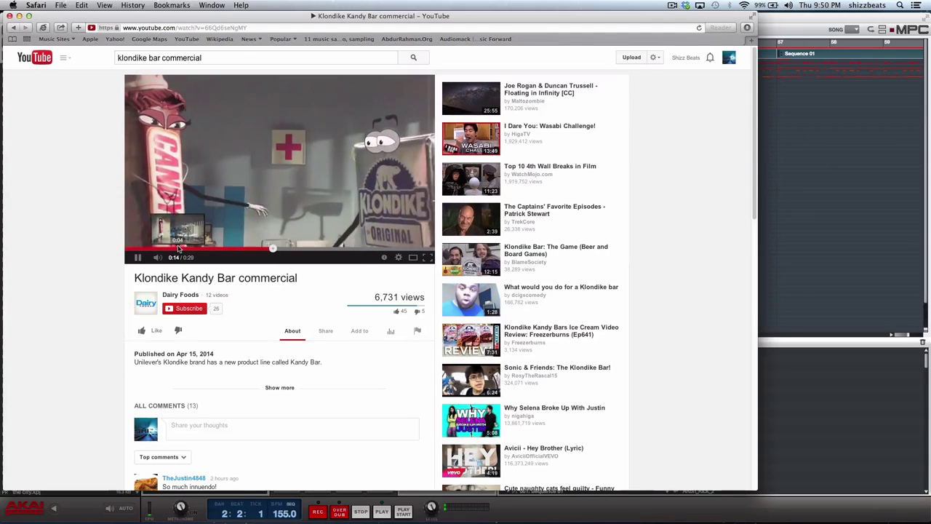
pyautogui.click(138, 258)
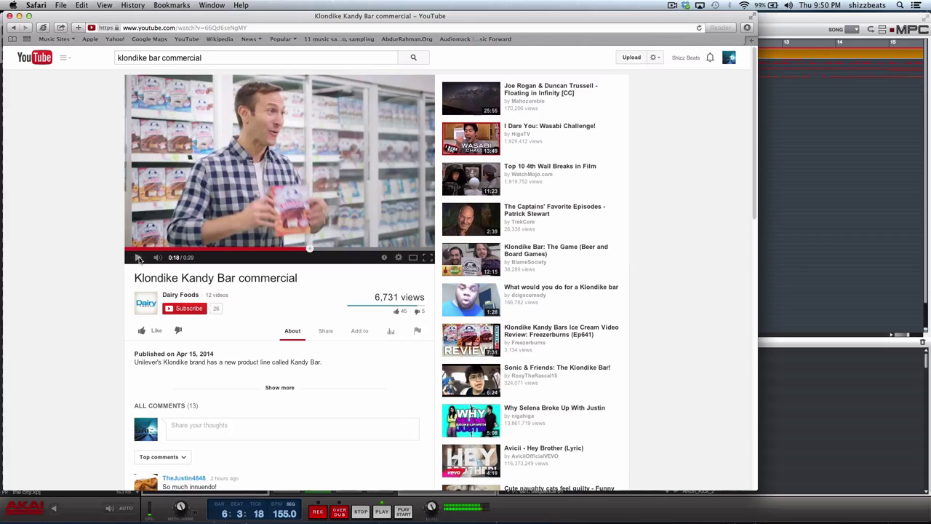
# - Switch back to MPC, stop the song playback and show Track 08 in Main Mode
pyautogui.click(788, 26)
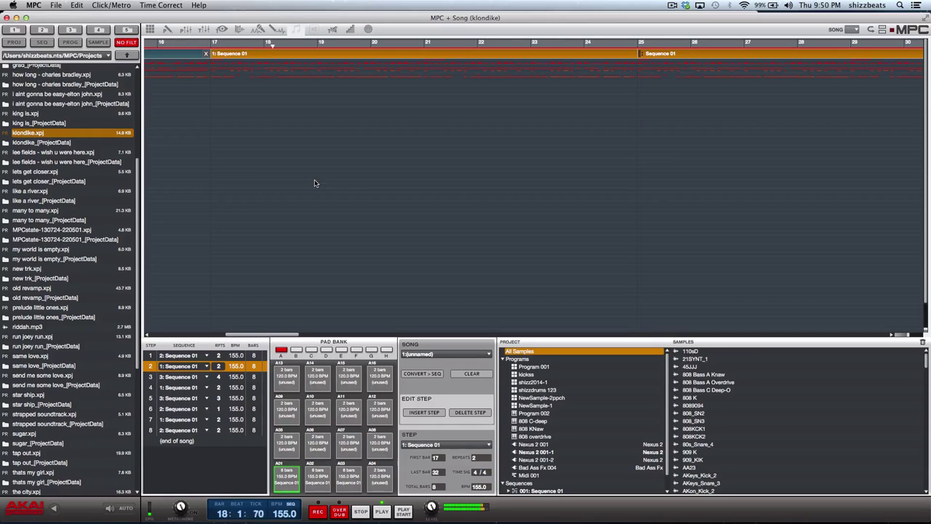
pyautogui.press('space')
pyautogui.press('Escape')
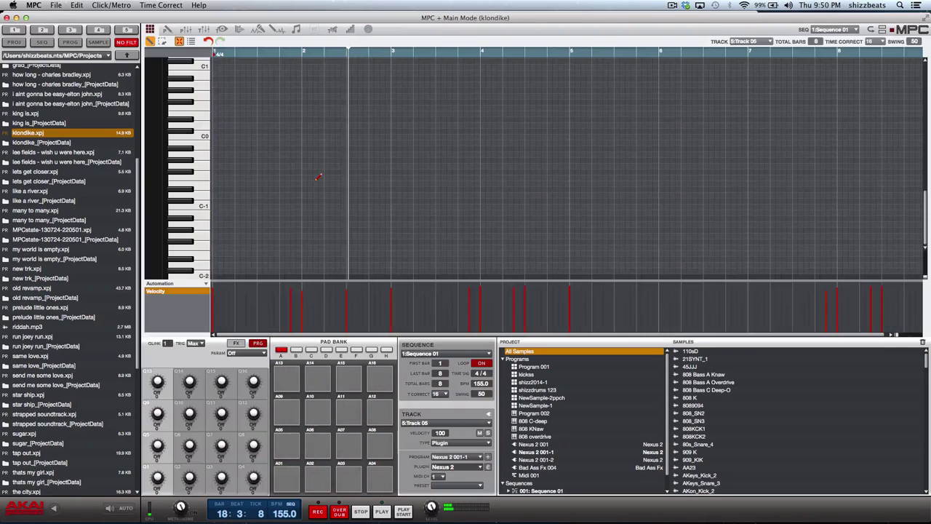
pyautogui.press('Down')
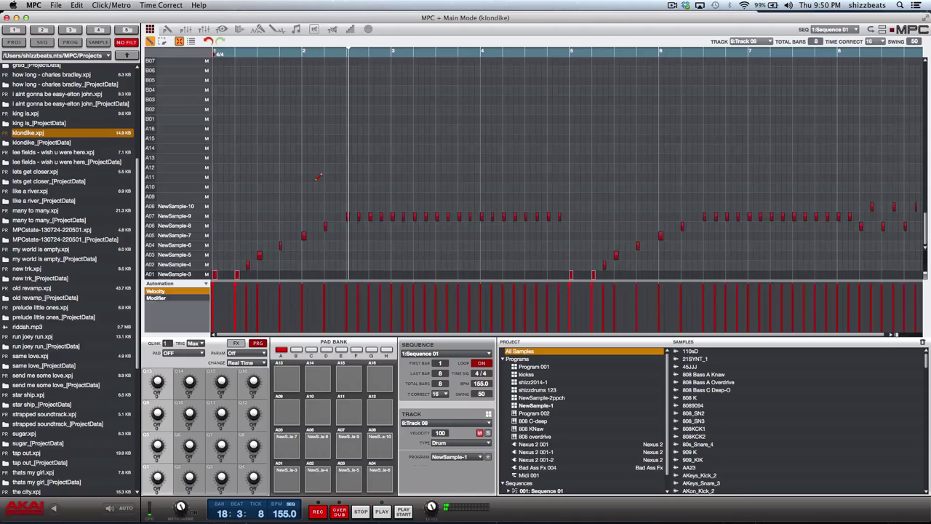
pyautogui.press('Down')
pyautogui.press('Down')
# - Return to the song arrangement, play step 3 from bar 33 and stop during bar 37
pyautogui.press('F9')
pyautogui.press('Down')
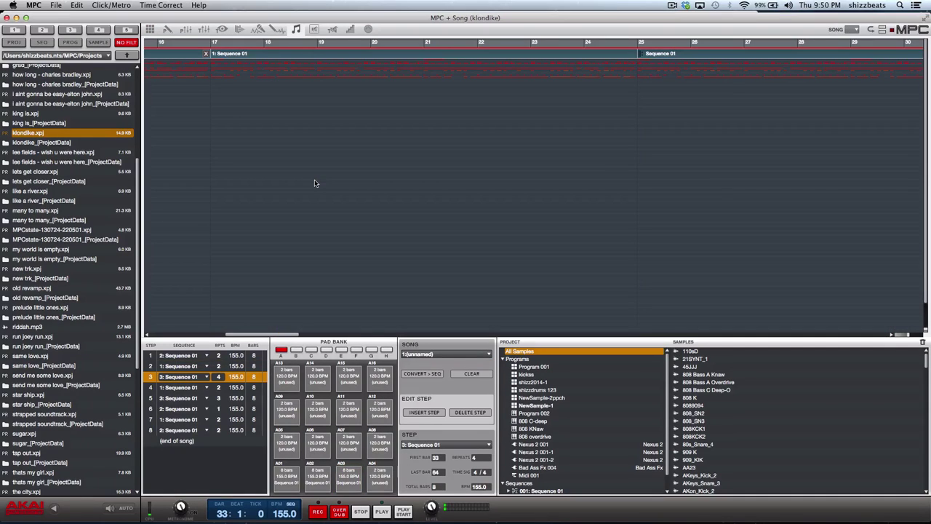
pyautogui.press('space')
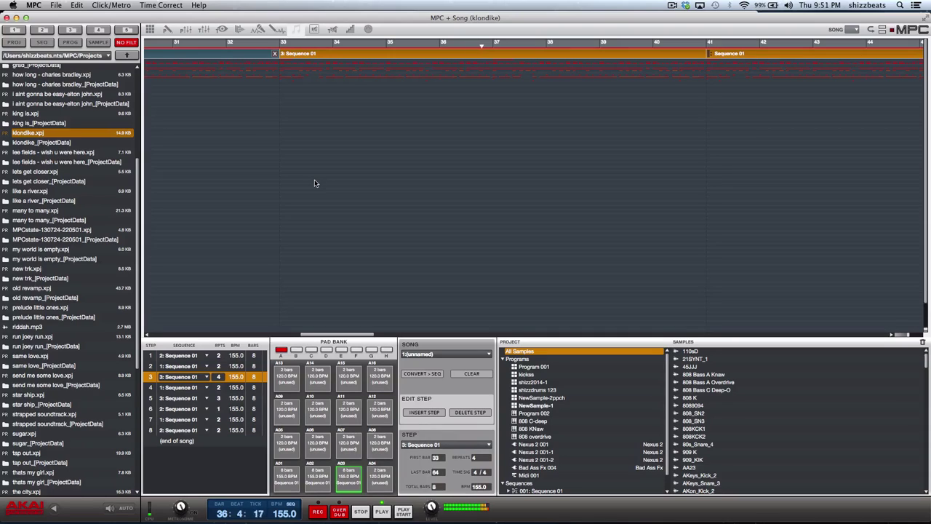
pyautogui.press('space')
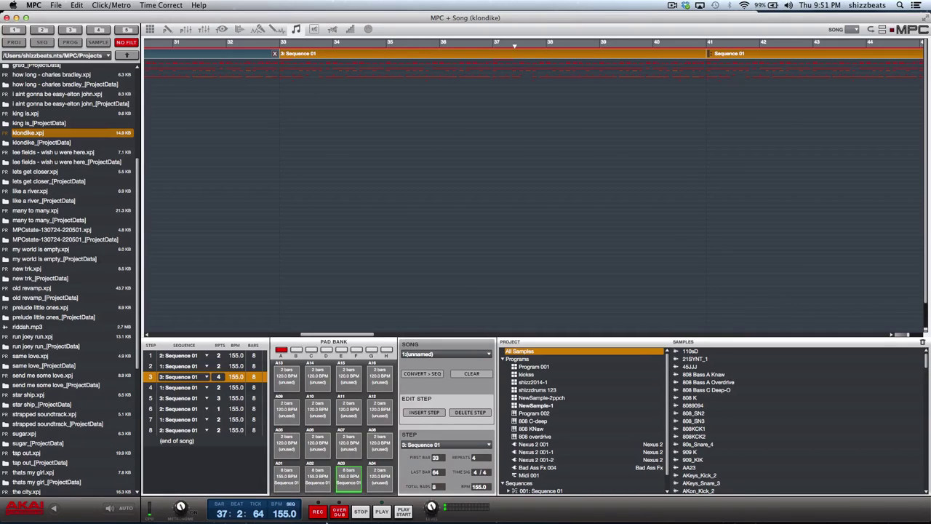
# - Show the About This Mac system information and move its window clear of the middle of the screen
pyautogui.moveTo(327, 520)
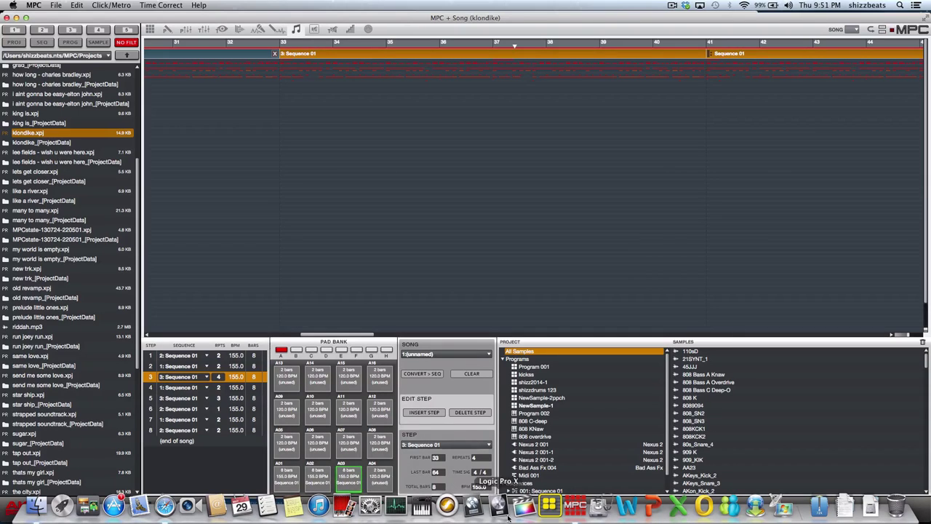
pyautogui.click(13, 5)
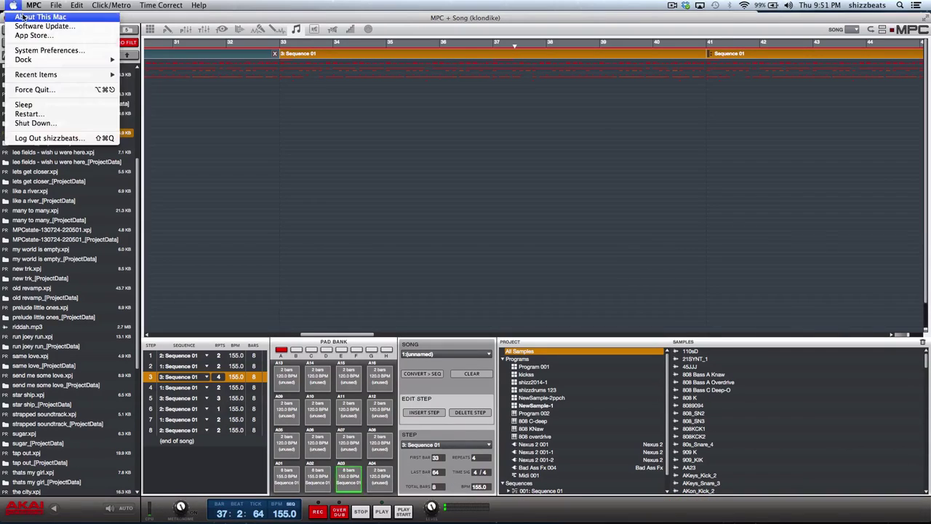
pyautogui.click(32, 16)
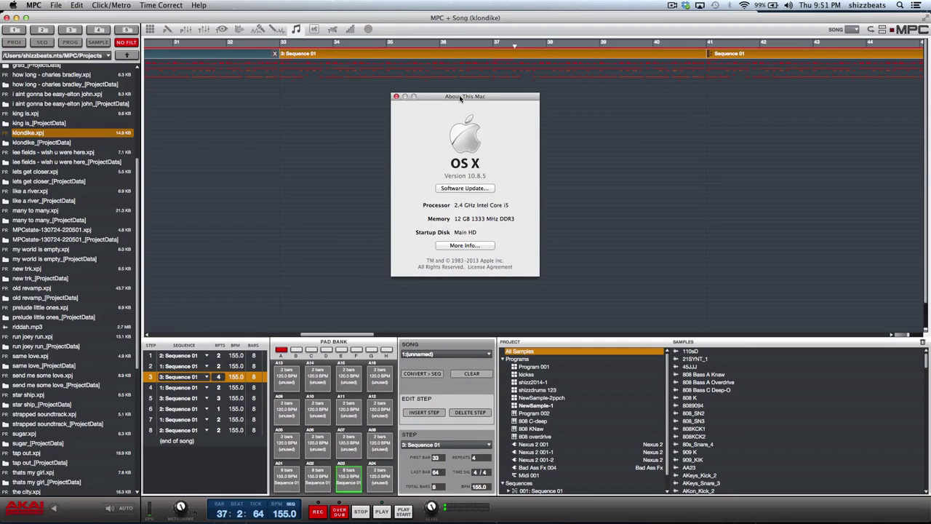
pyautogui.moveTo(462, 96); pyautogui.dragTo(365, 68)
pyautogui.moveTo(502, 517)
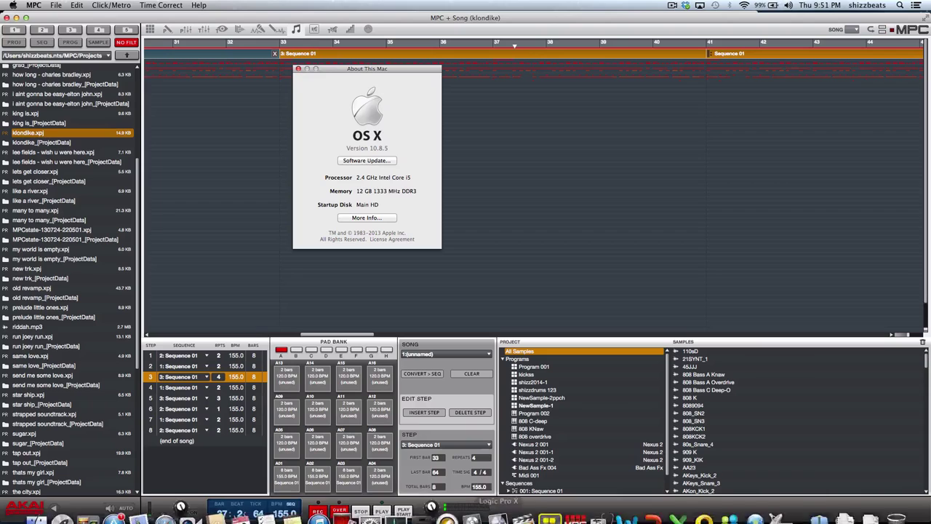